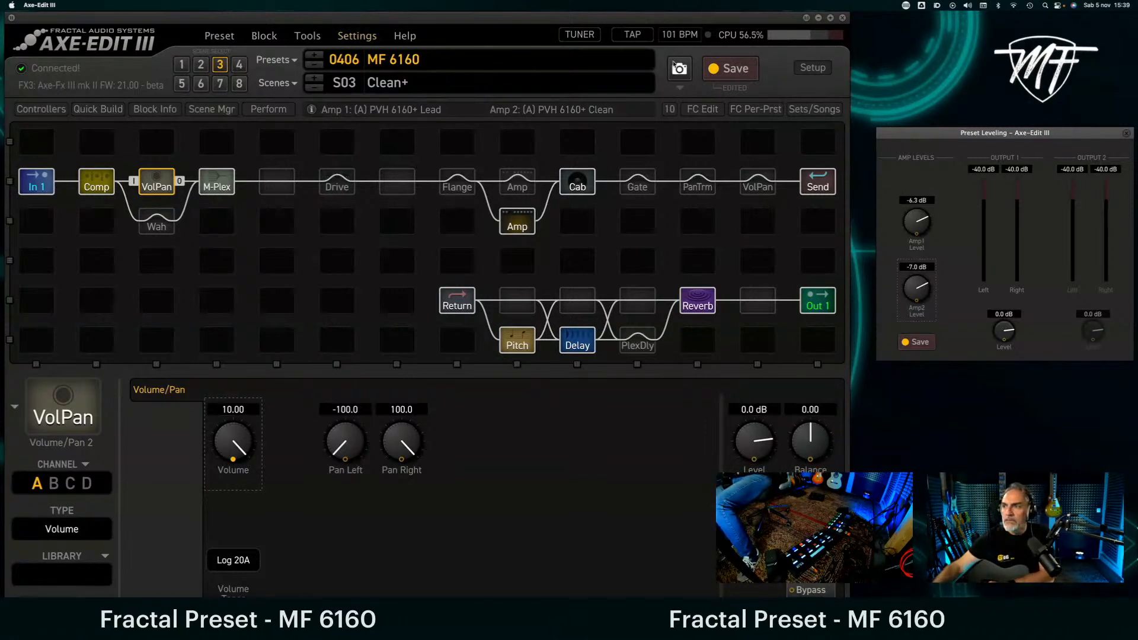
click(914, 94)
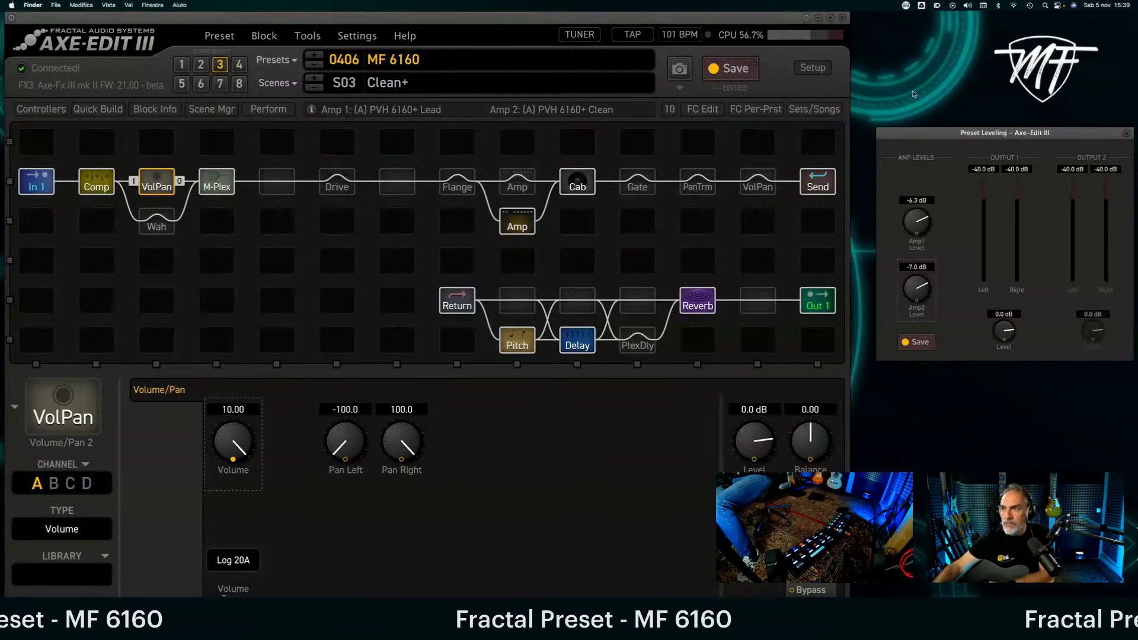
click(495, 147)
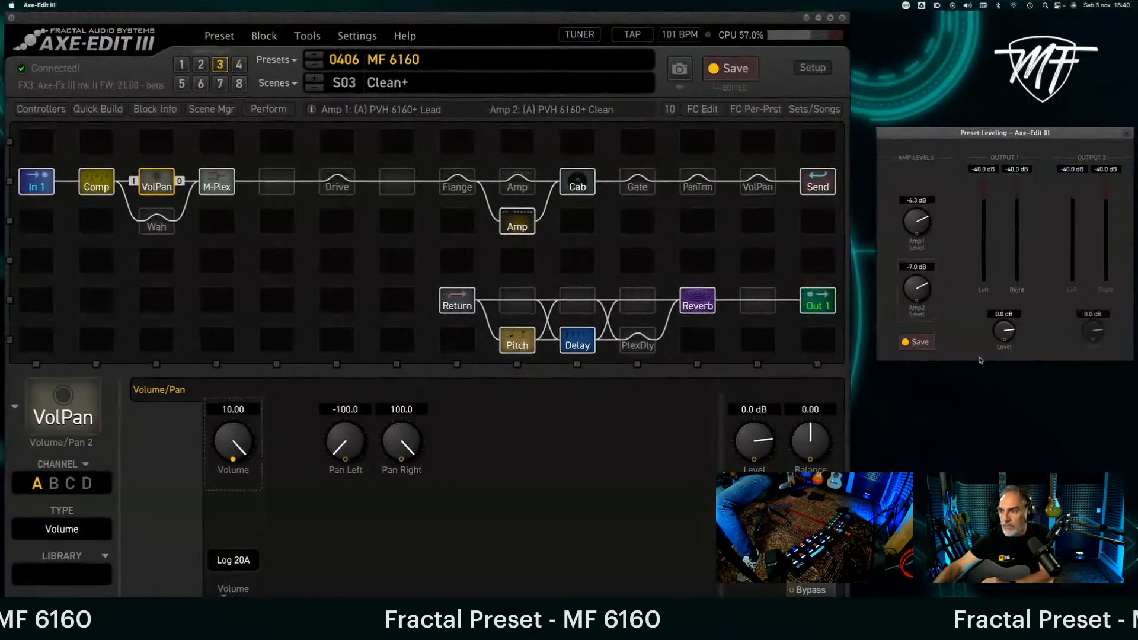
click(1023, 398)
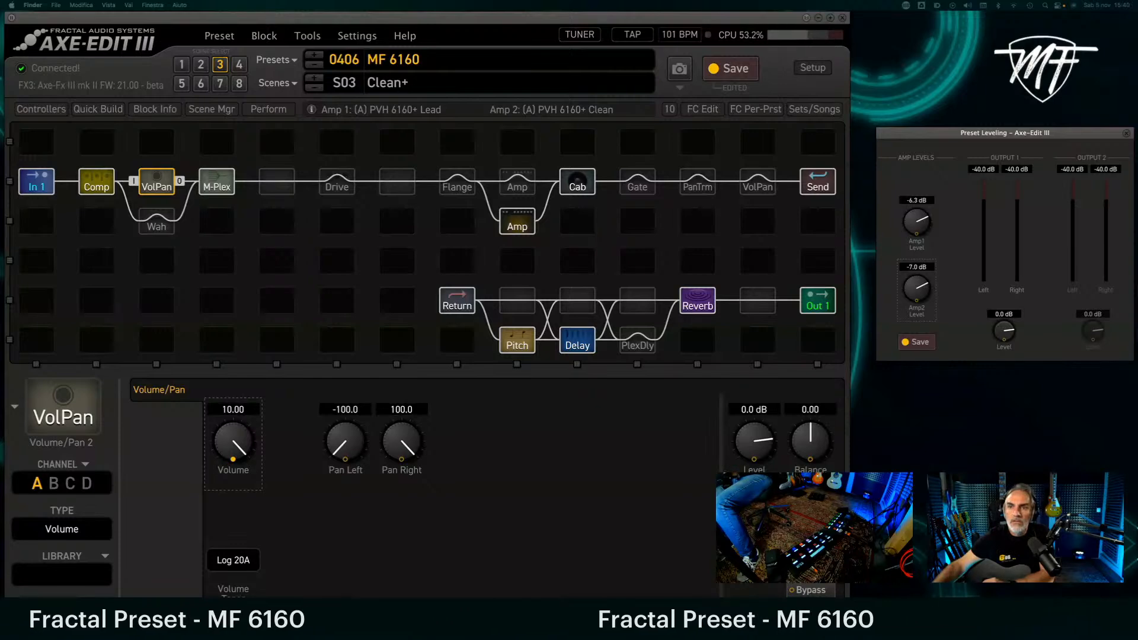
key(ctrl+Up)
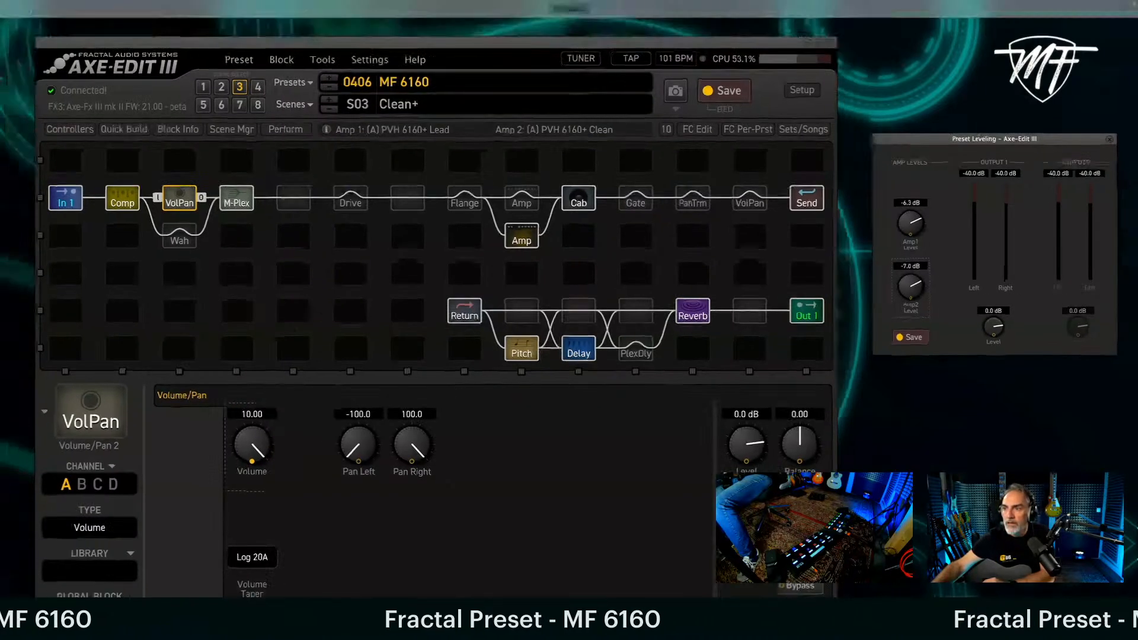
key(ctrl+Up)
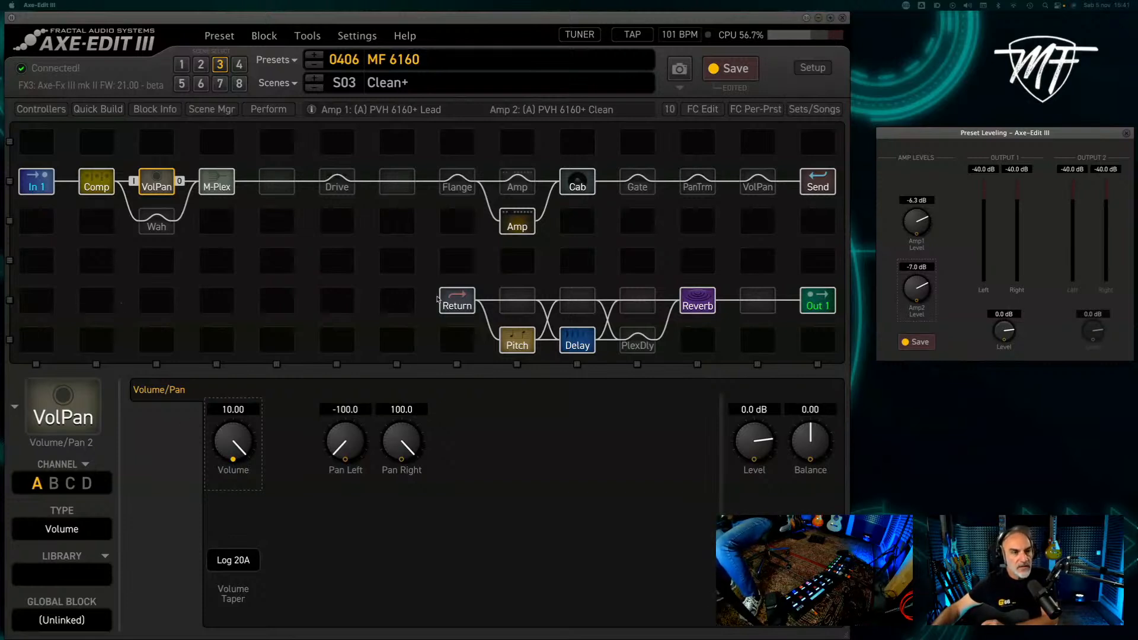
- Examine the amp models and tone settings on channels A to D of the Amp 1 block, ending on channel A
click(516, 183)
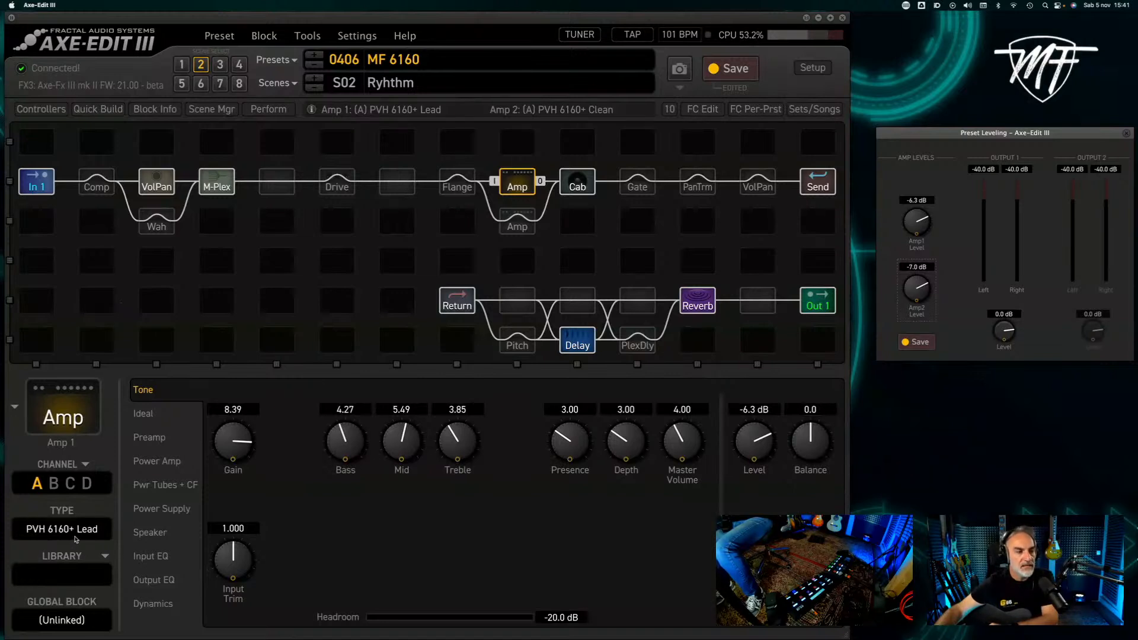
click(52, 485)
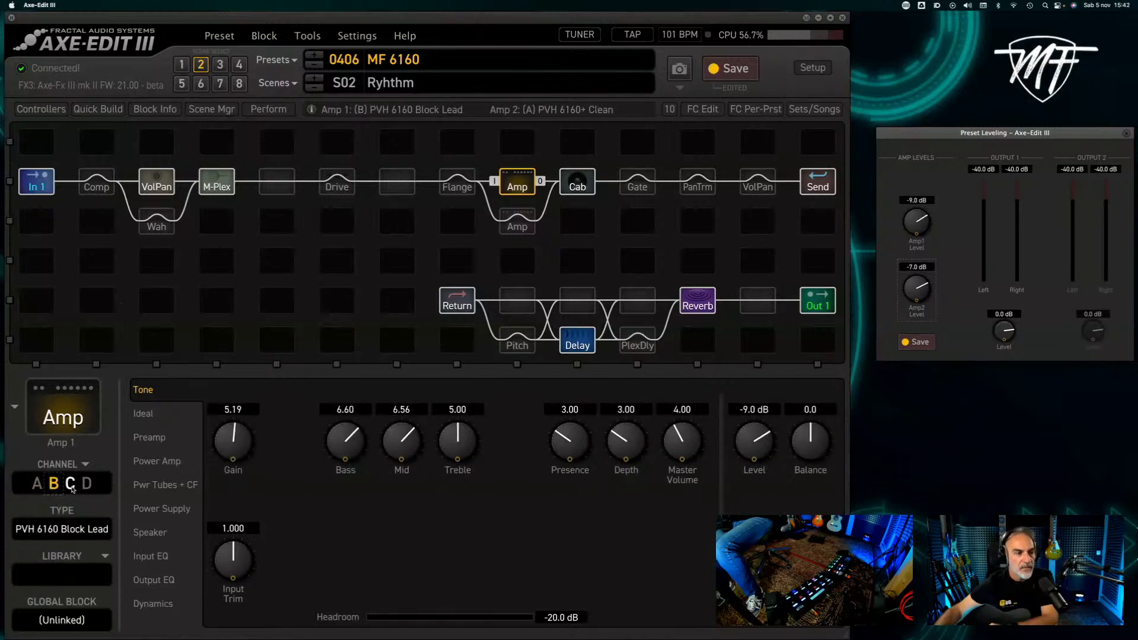
click(38, 486)
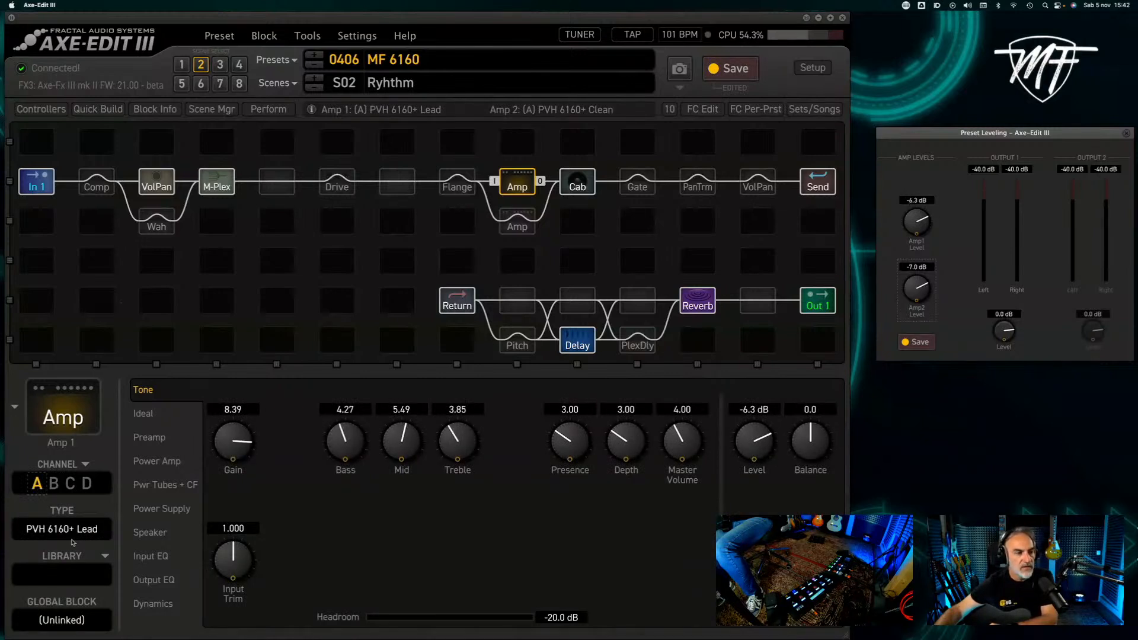
click(54, 486)
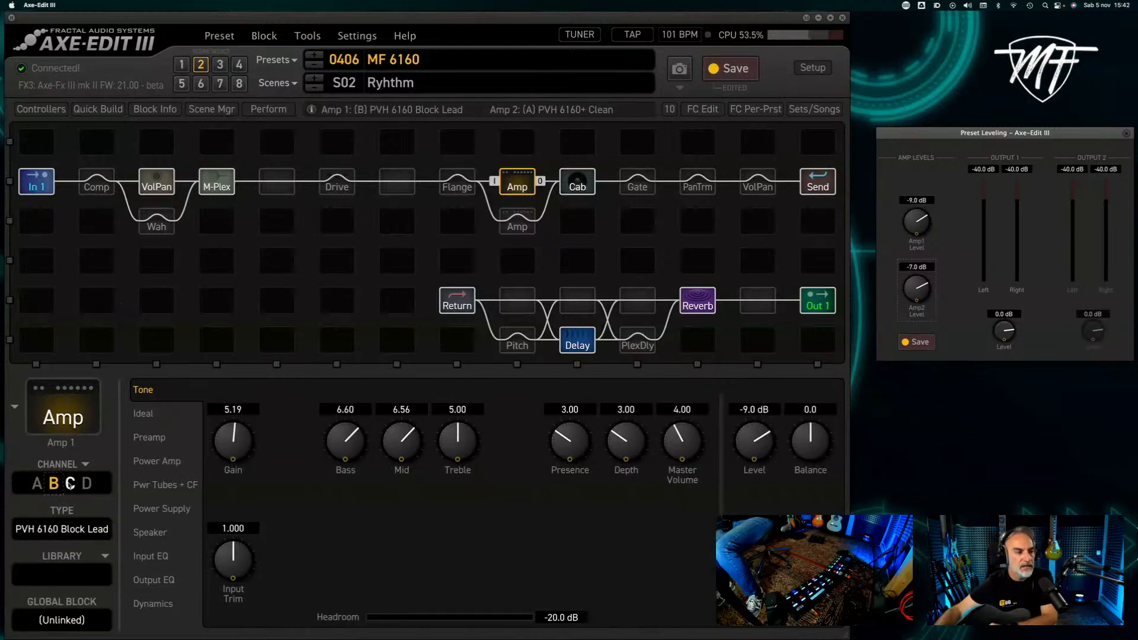
click(70, 485)
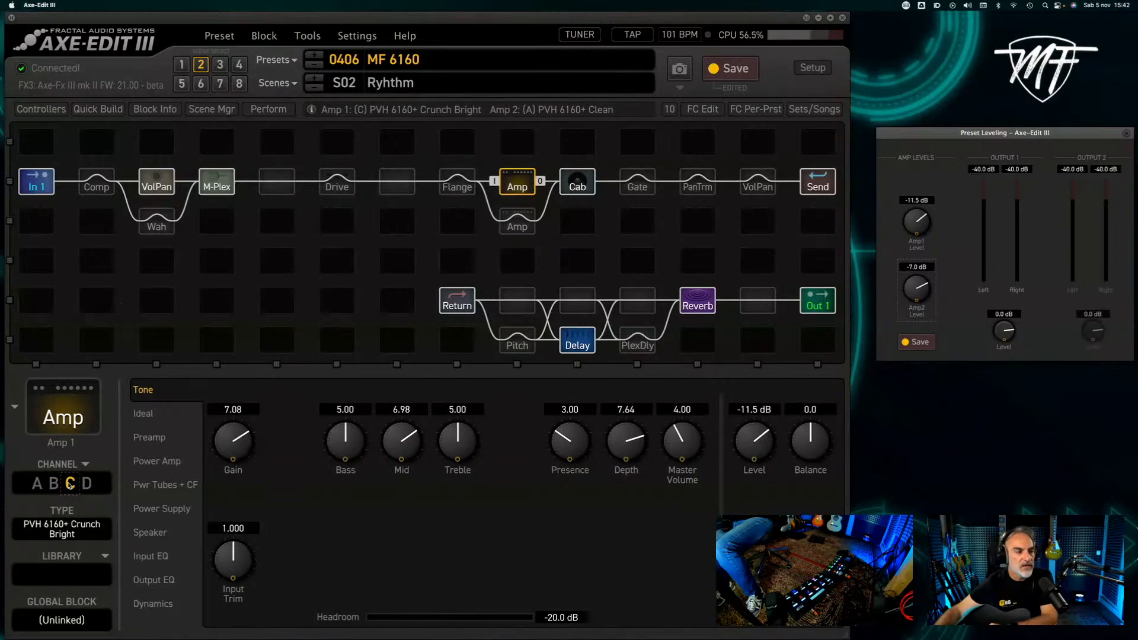
click(86, 485)
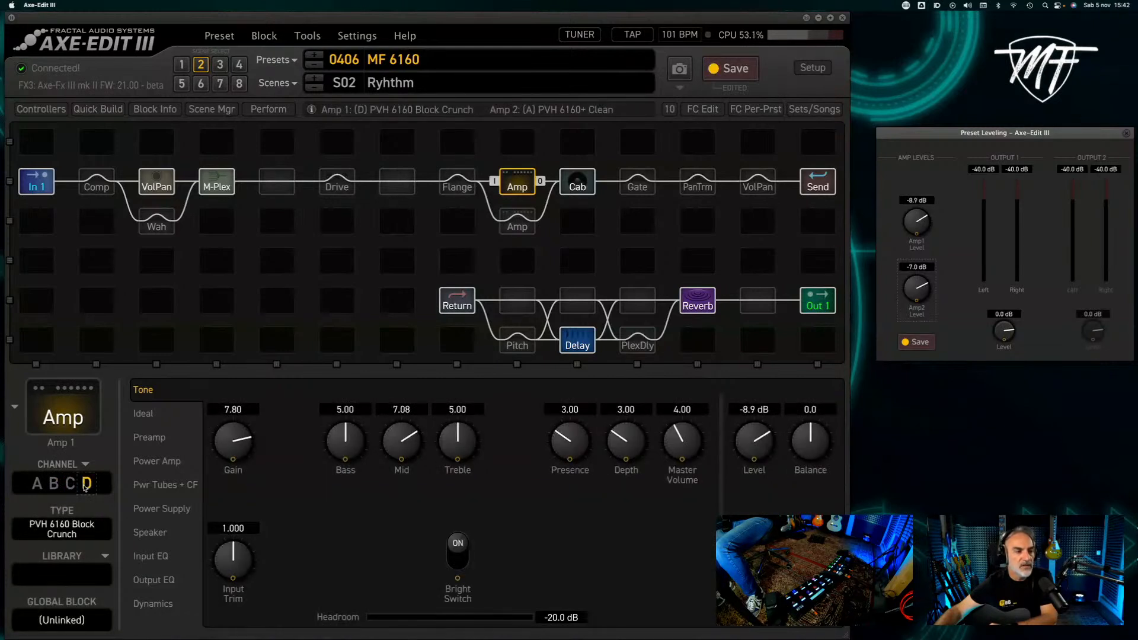
click(38, 485)
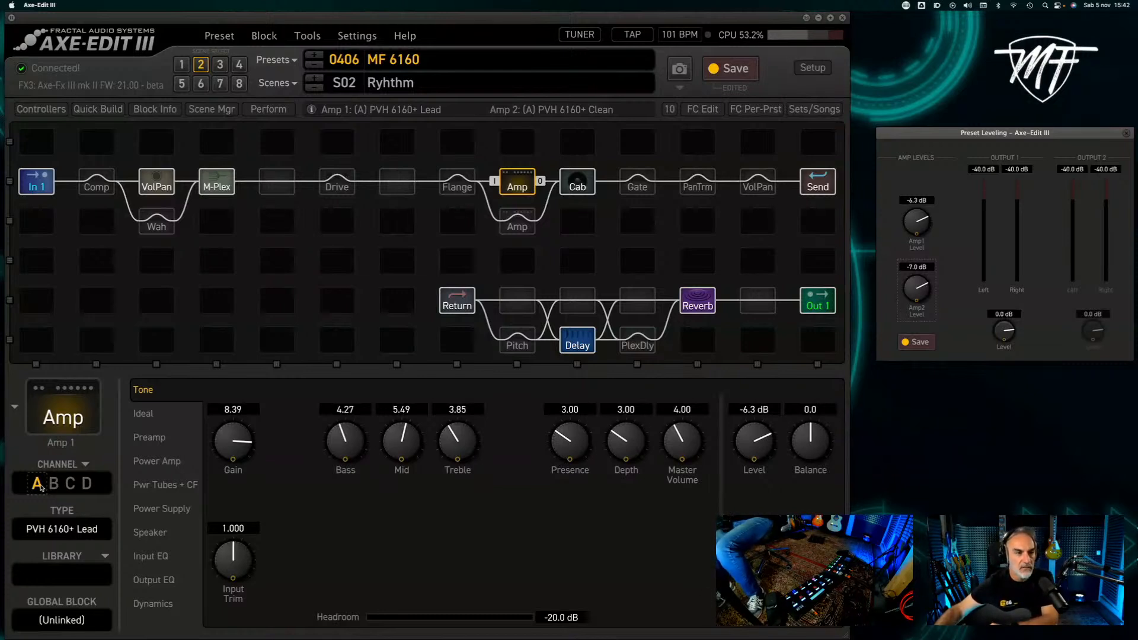
- Examine the amp models and tone settings on channels A to D of the Amp 2 block, ending on channel A
click(517, 220)
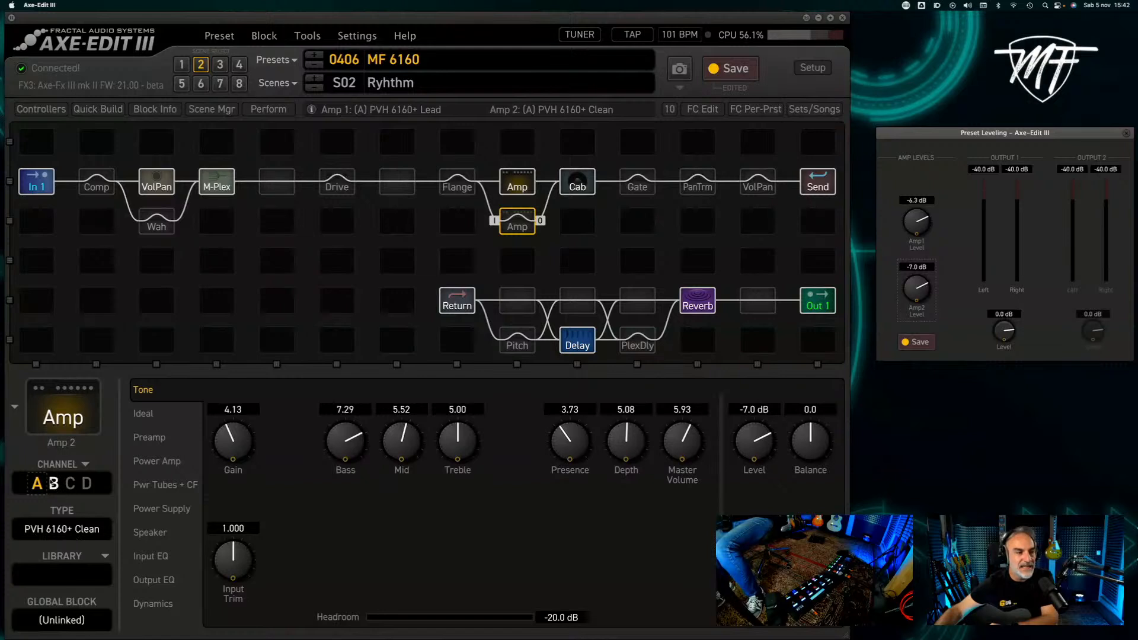
click(53, 484)
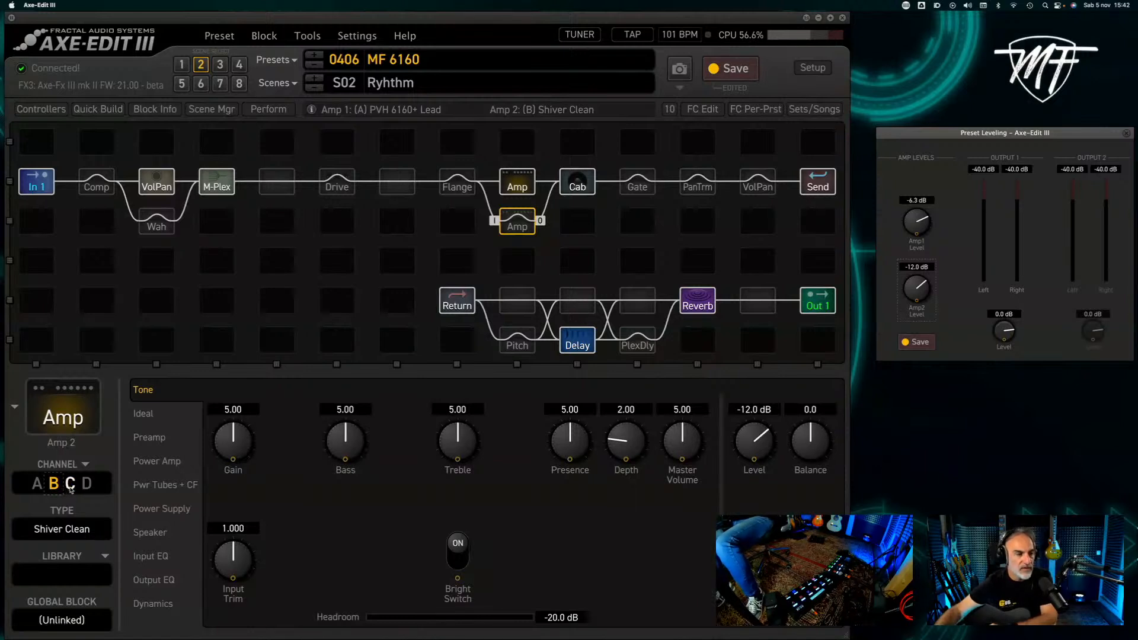
click(71, 485)
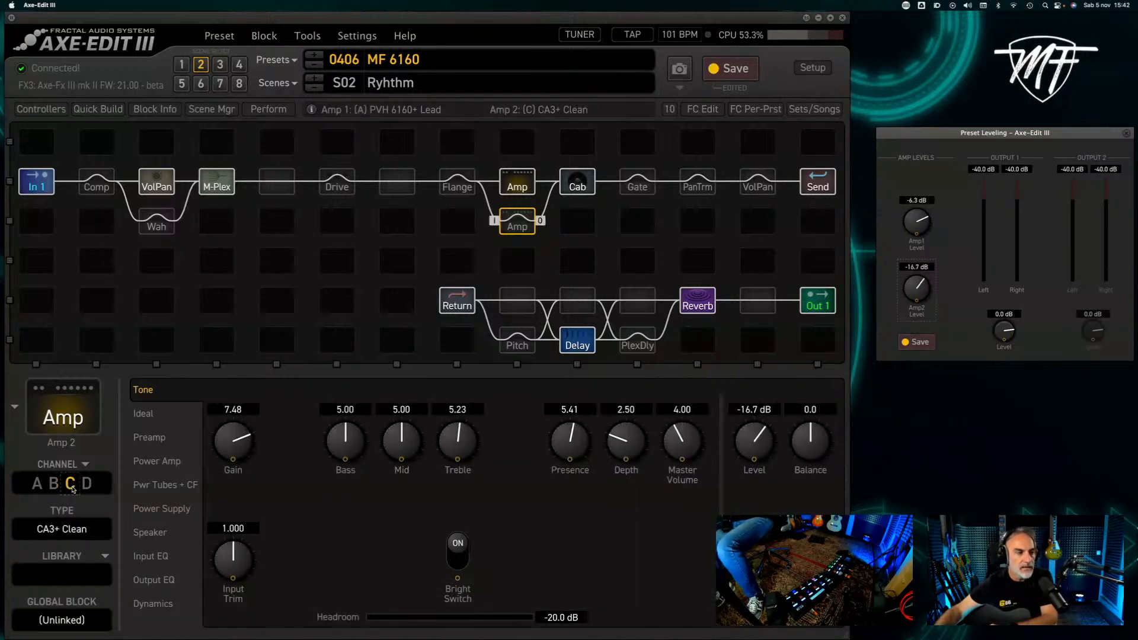
click(86, 486)
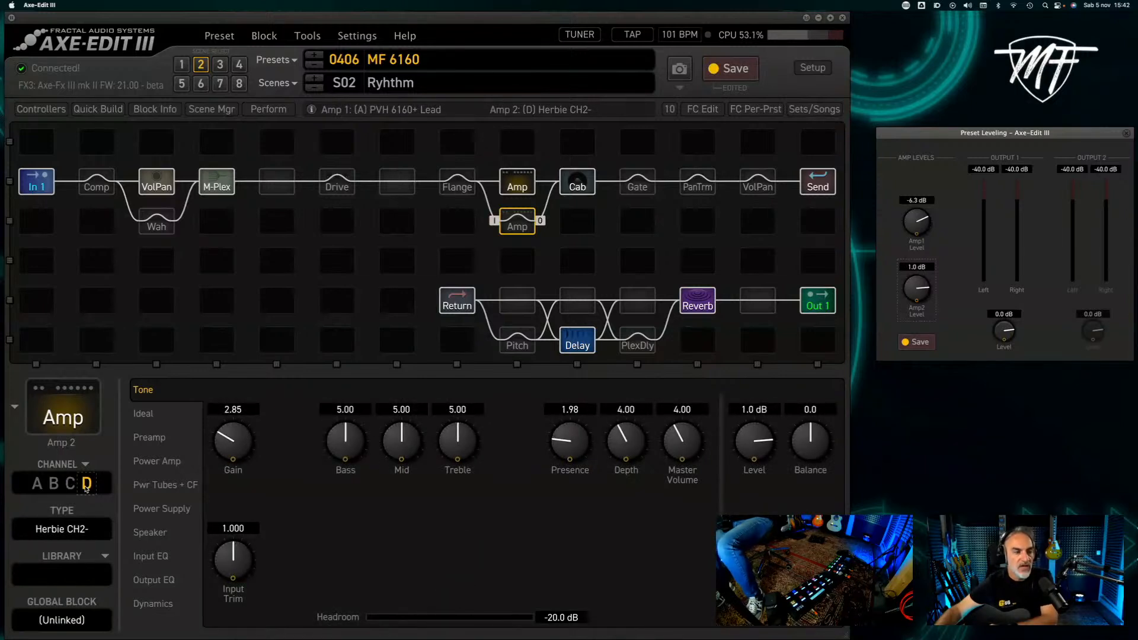
click(40, 485)
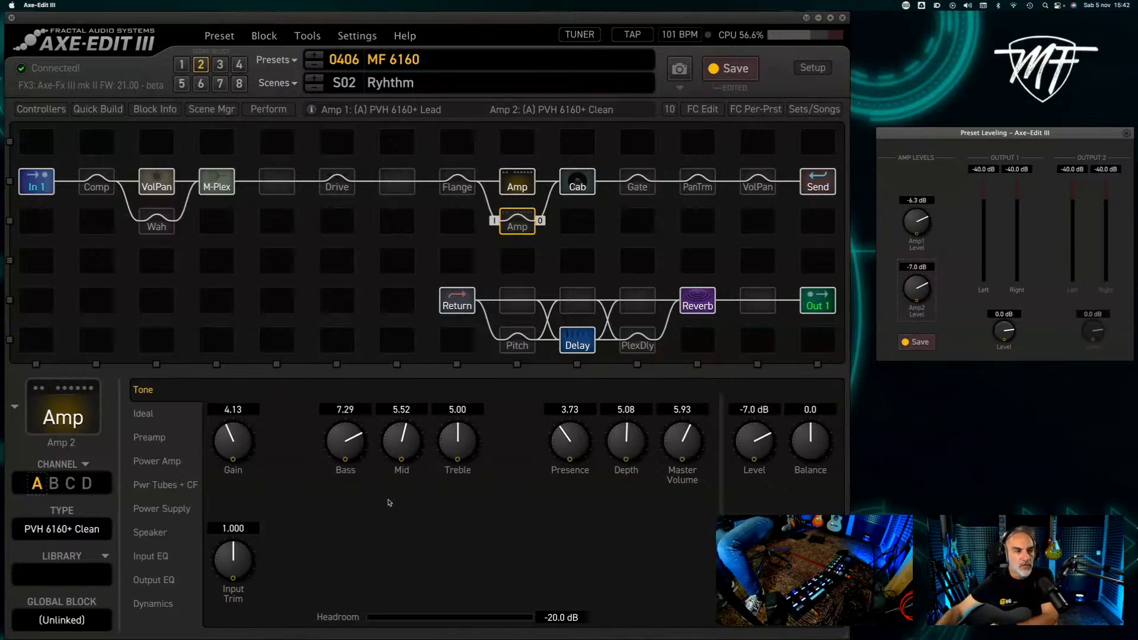
- Show Amp 2 instead of Drive 1 in the scene manager to review its bypass state per scene, and close the manager
click(195, 113)
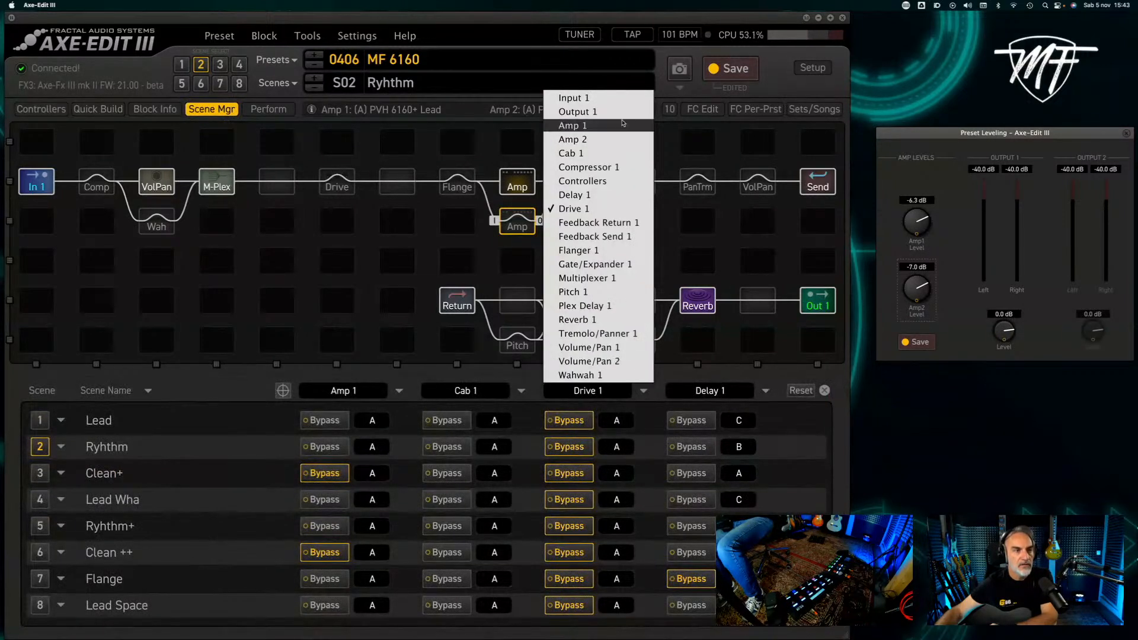
click(615, 140)
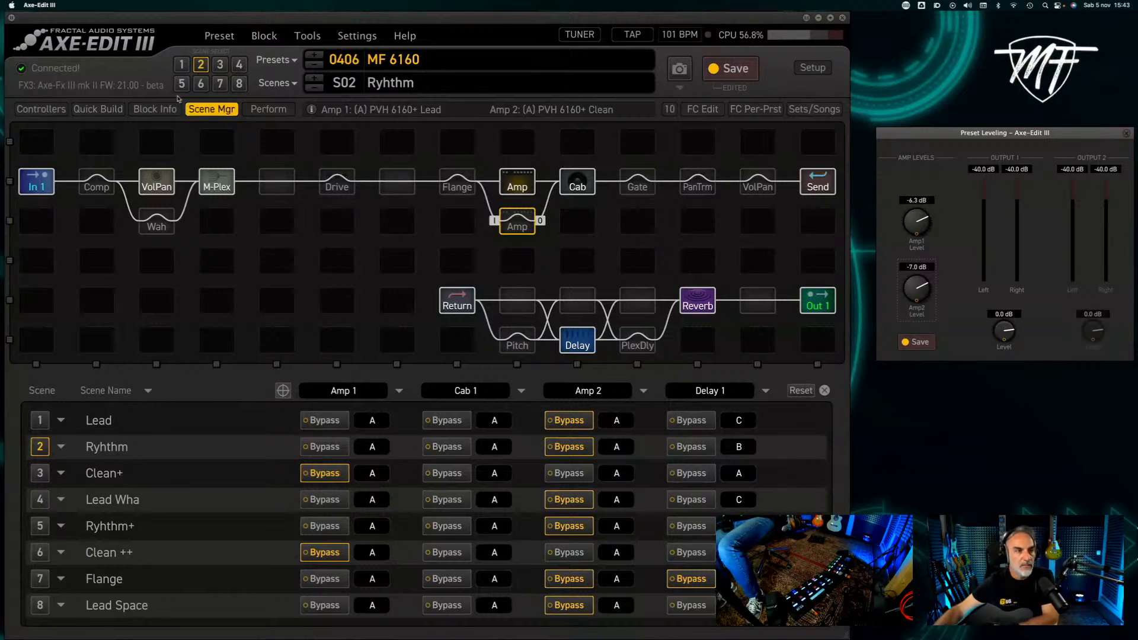
click(211, 109)
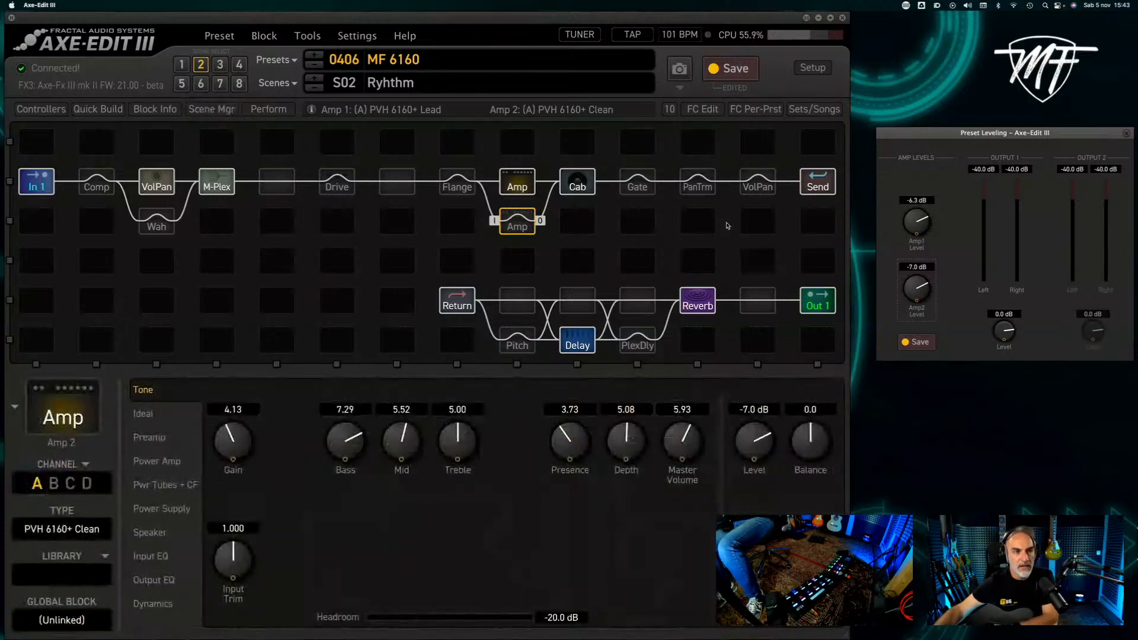
- Examine the cabinet choices on channels A, B and C of the Cab 1 block, ending on channel A
click(592, 189)
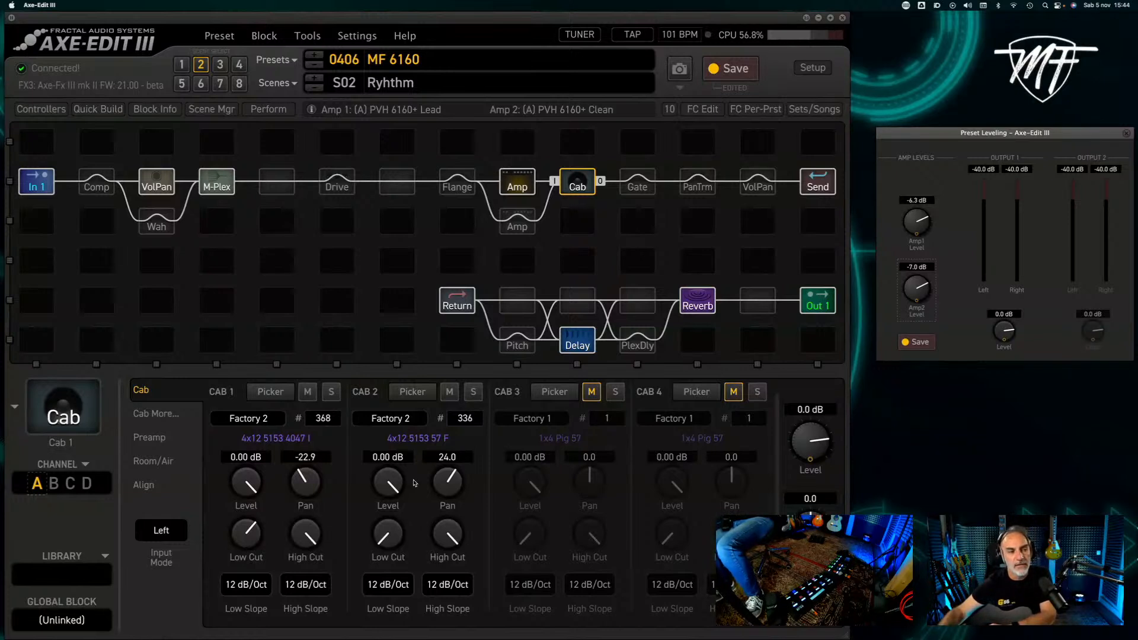
click(54, 483)
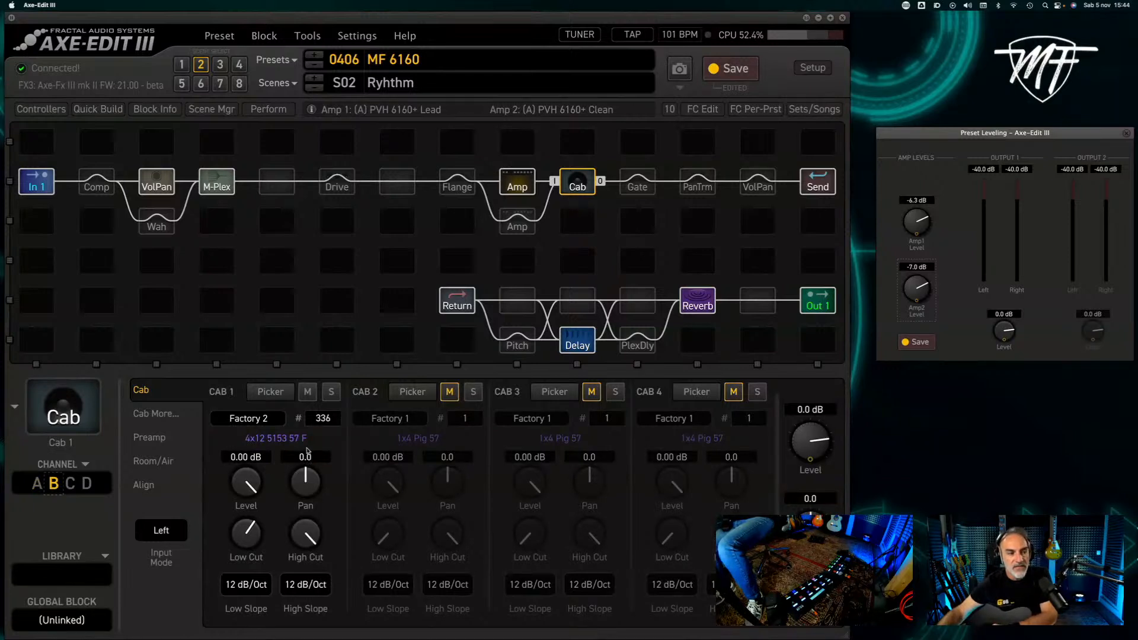
click(70, 484)
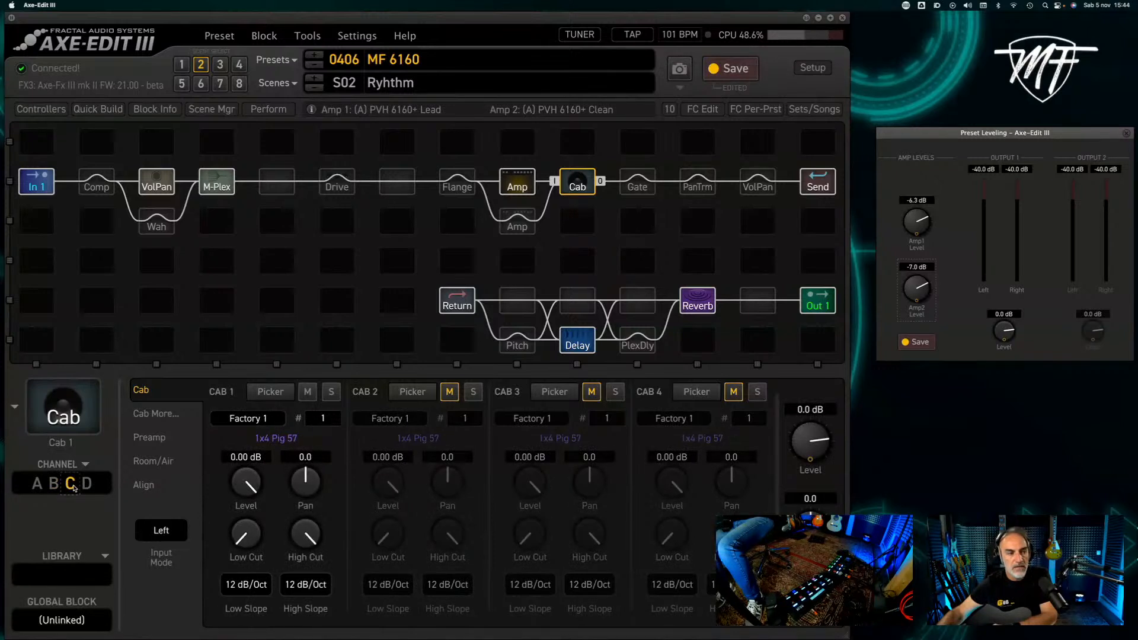
click(53, 484)
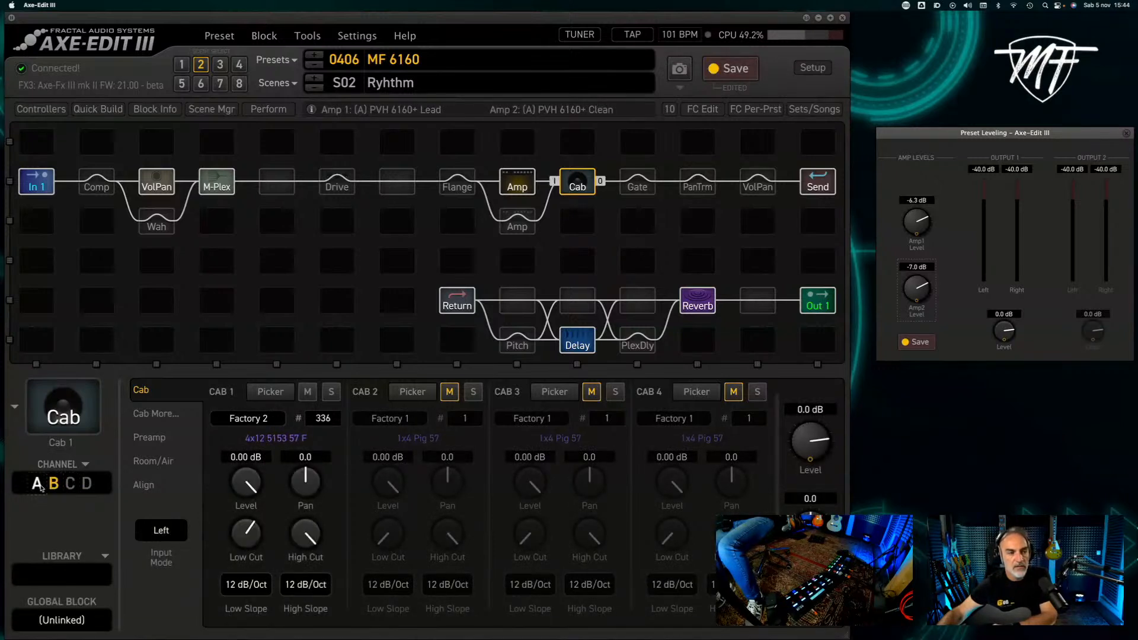
click(38, 484)
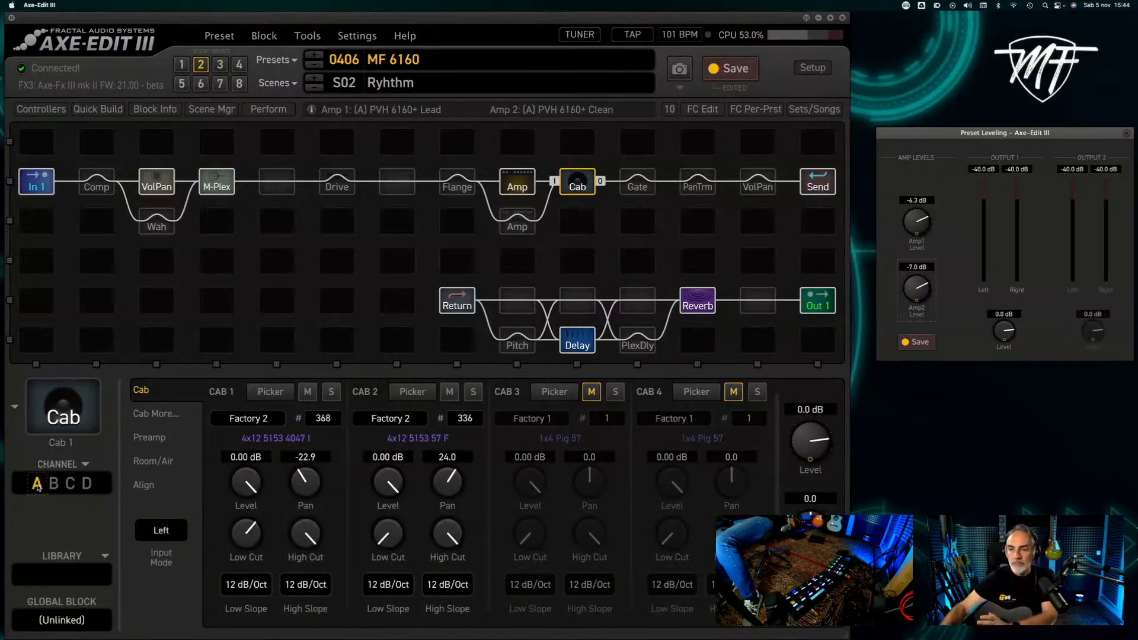
- Review the Amp 1 and Cab 1 blocks on channel A once more, ending on Amp 1
mouse_move(673, 638)
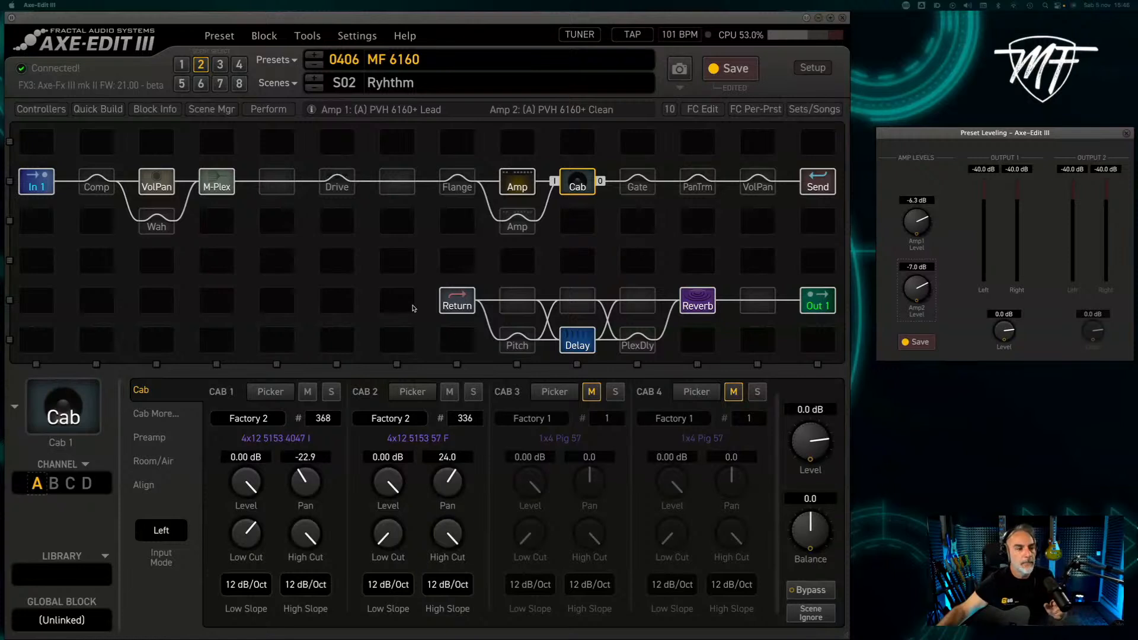
click(517, 188)
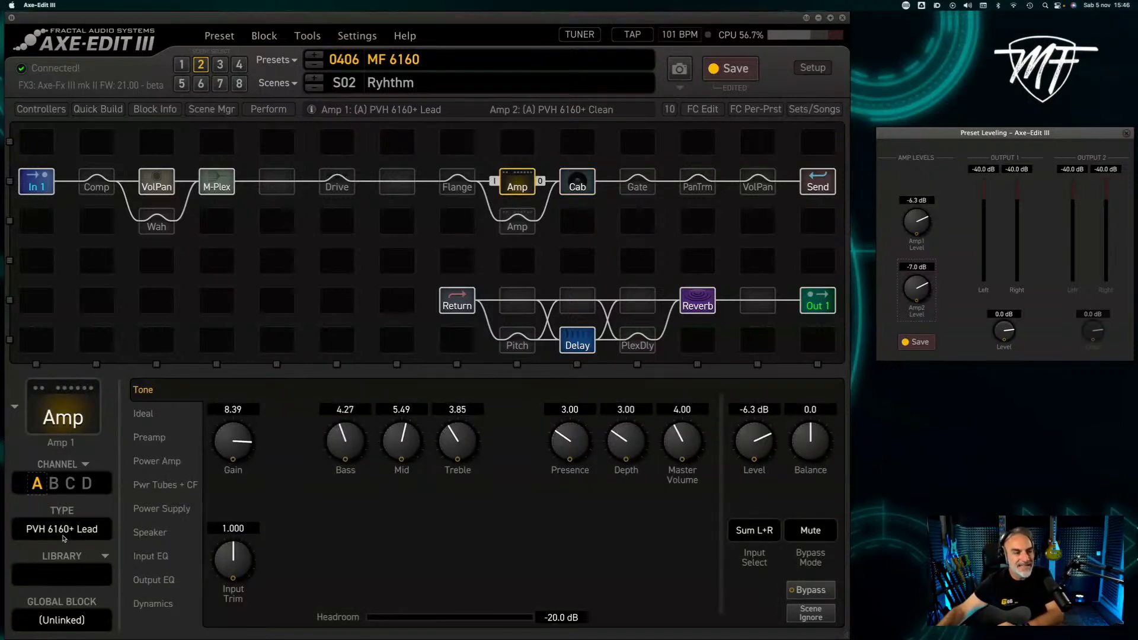
click(567, 187)
click(522, 188)
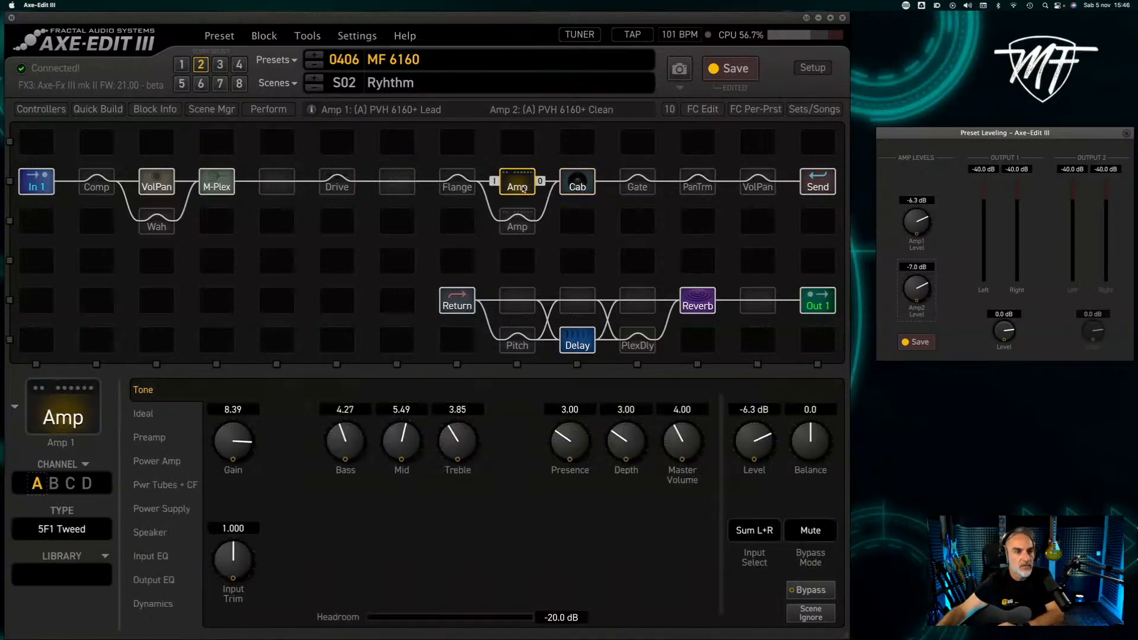
- Bypass the Delay block in the Ryhthm scene and display the Reverb block's settings
click(569, 344)
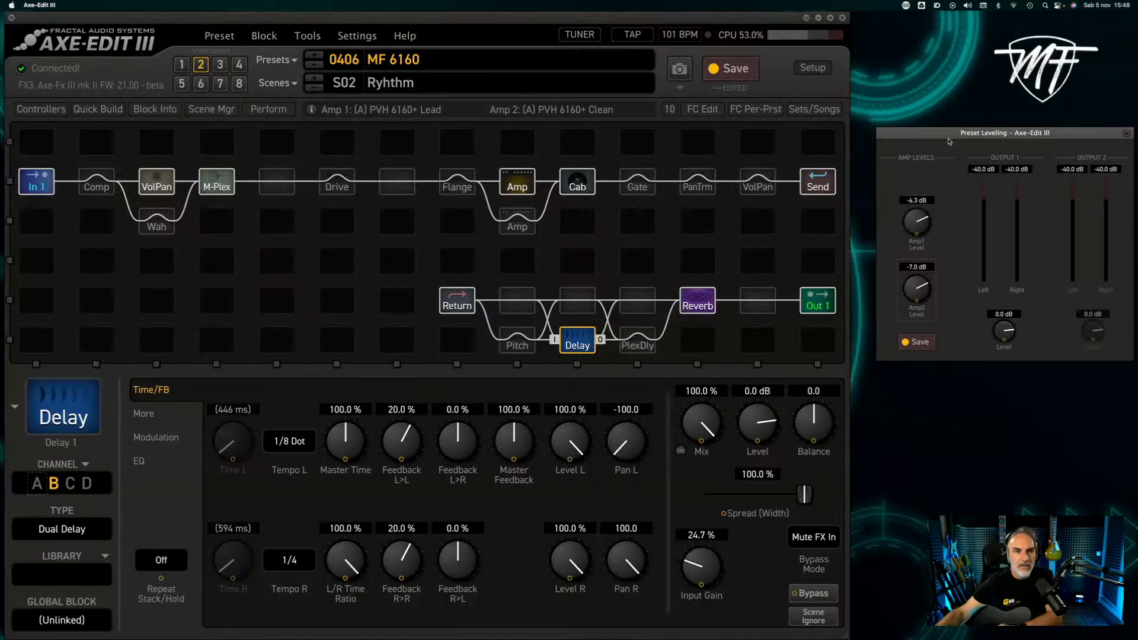
drag(948, 141, 933, 140)
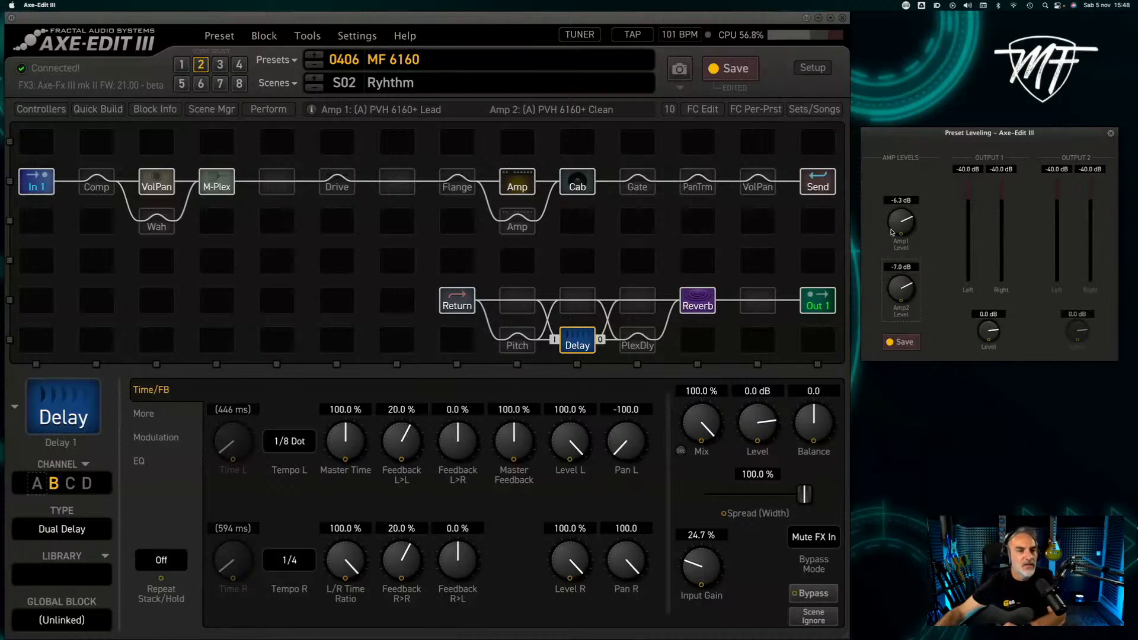
click(593, 342)
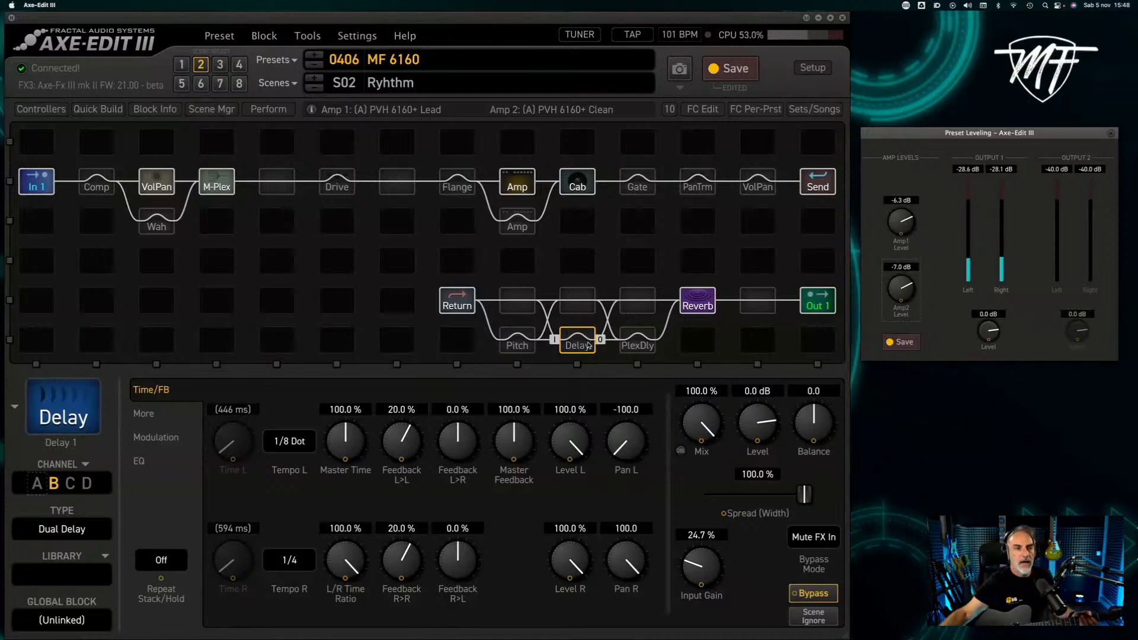
click(704, 295)
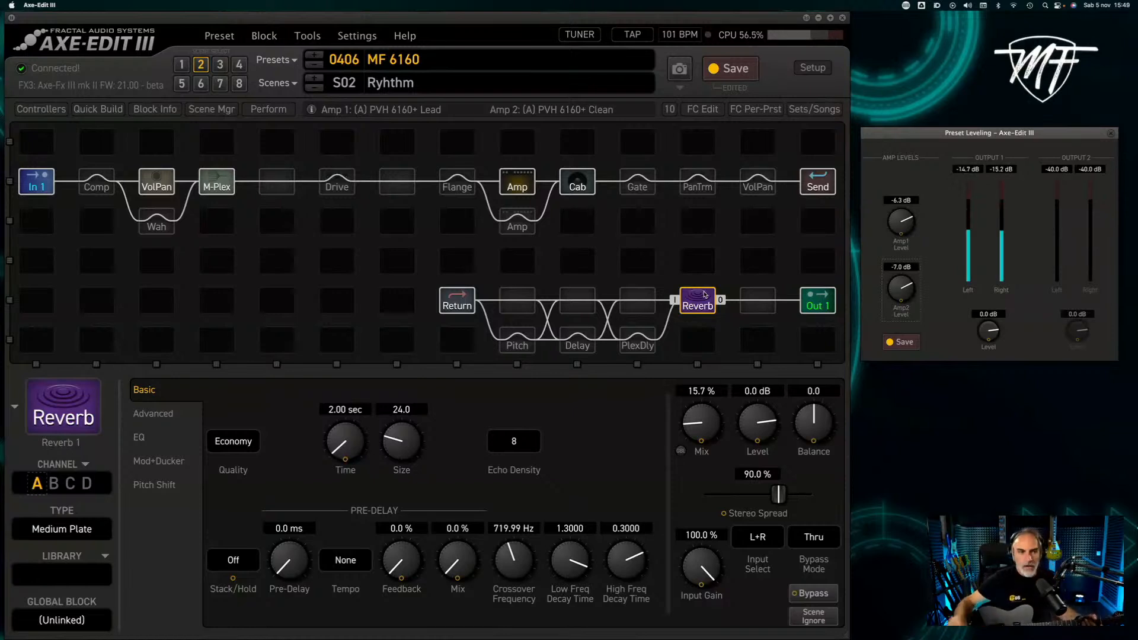
- Compare Amp 1's channel B with channel A while playing, ending on channel A
click(509, 185)
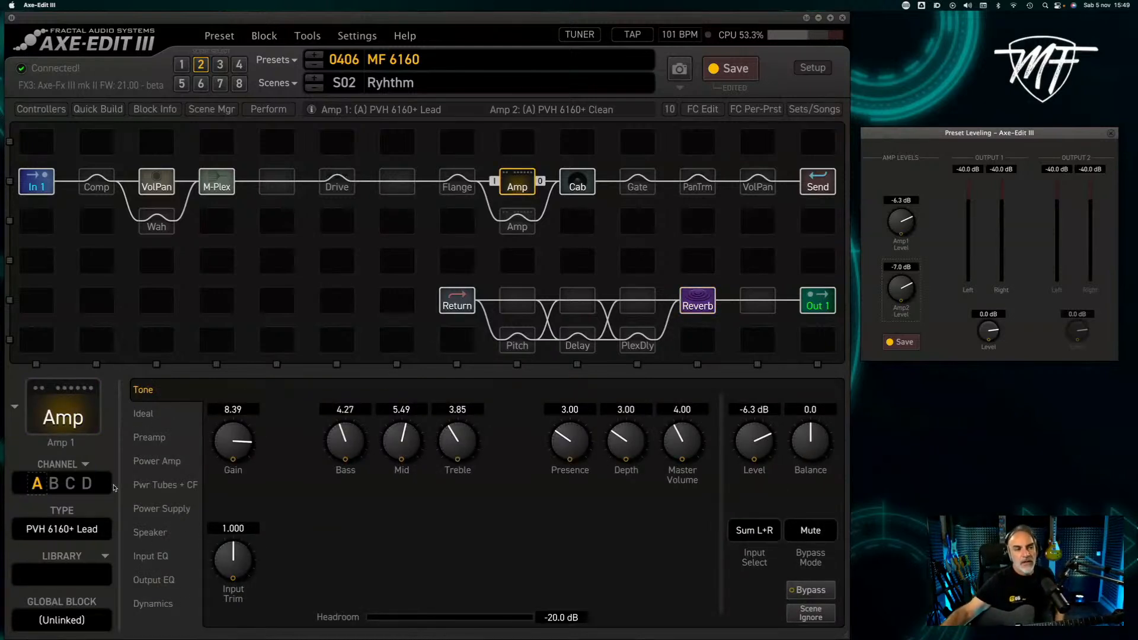
click(54, 484)
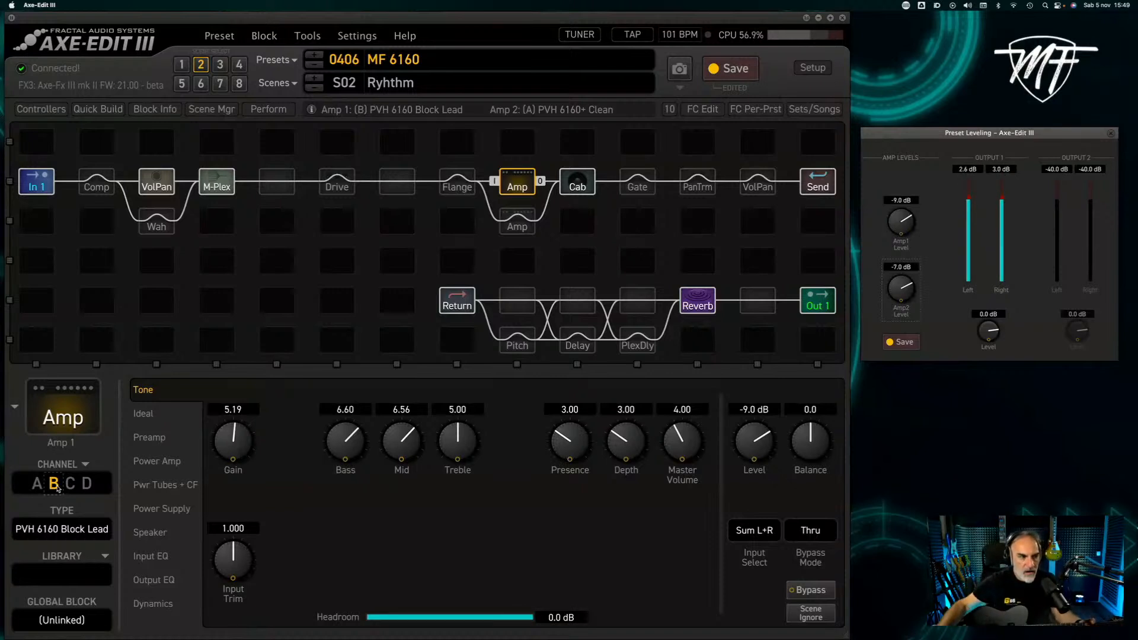
click(37, 485)
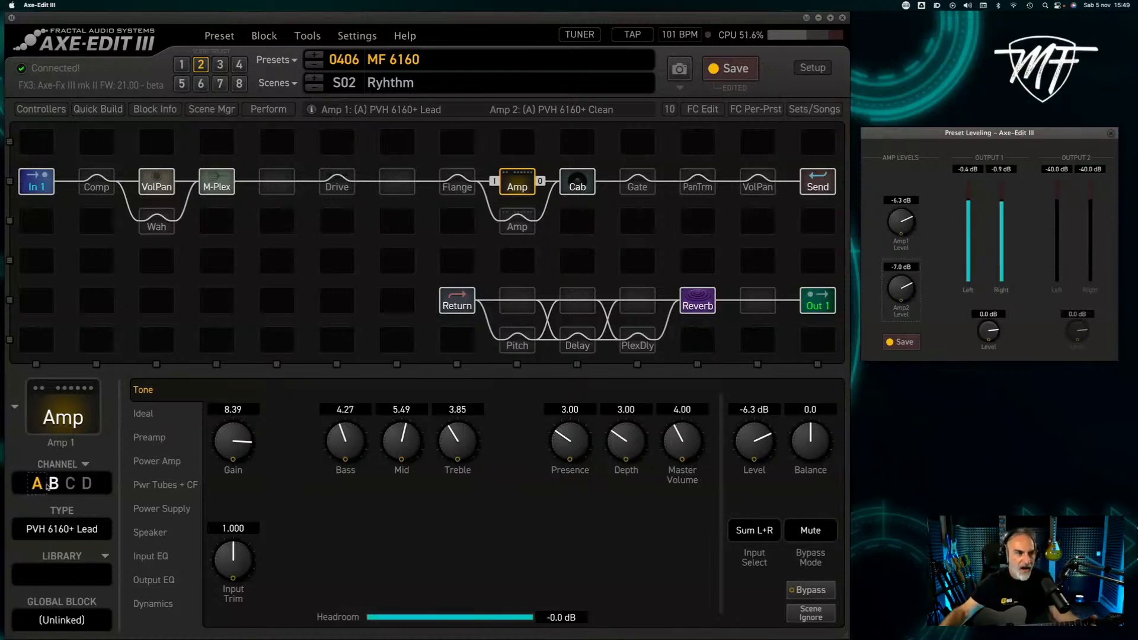
- Compare Amp 1's channels B, C and D while playing, with a look at the Drive 1 block's settings
click(52, 484)
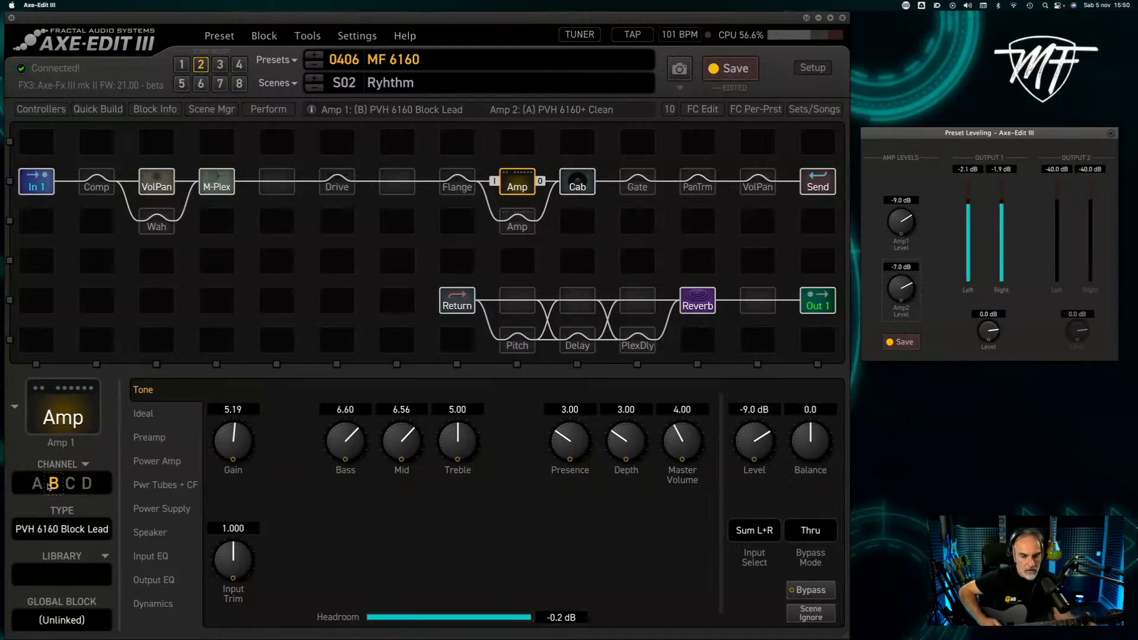
click(71, 483)
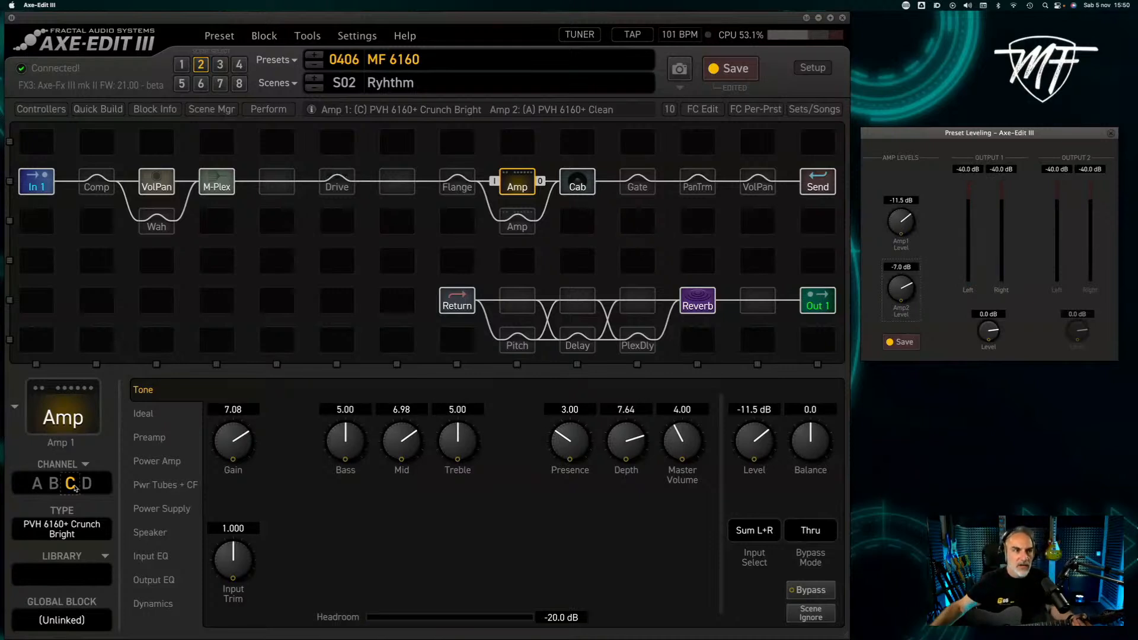
click(353, 184)
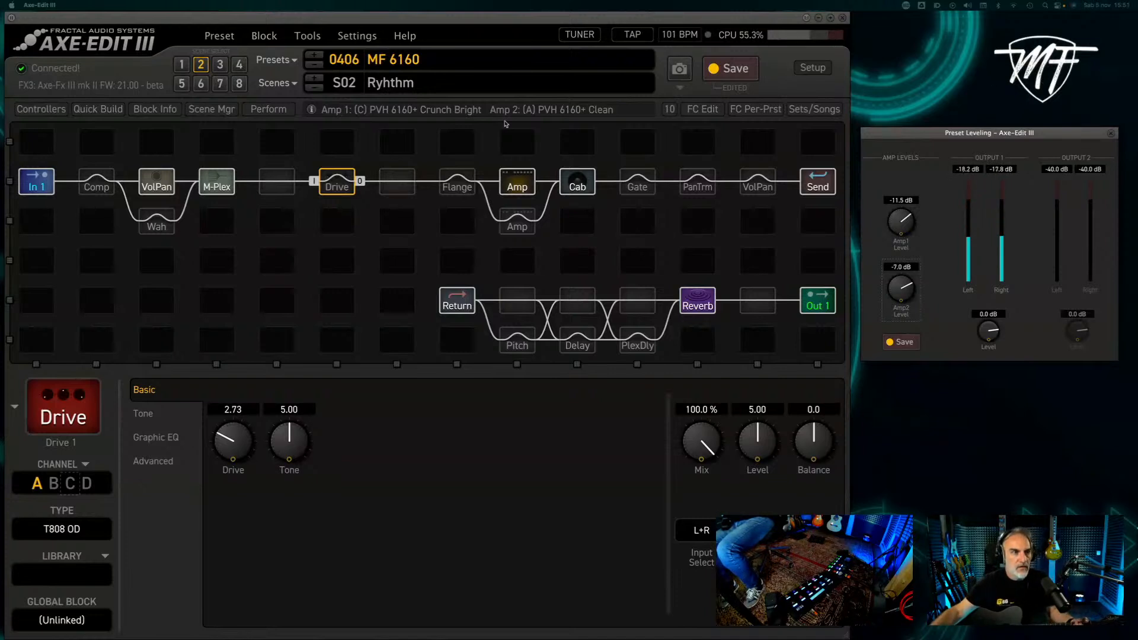
click(509, 192)
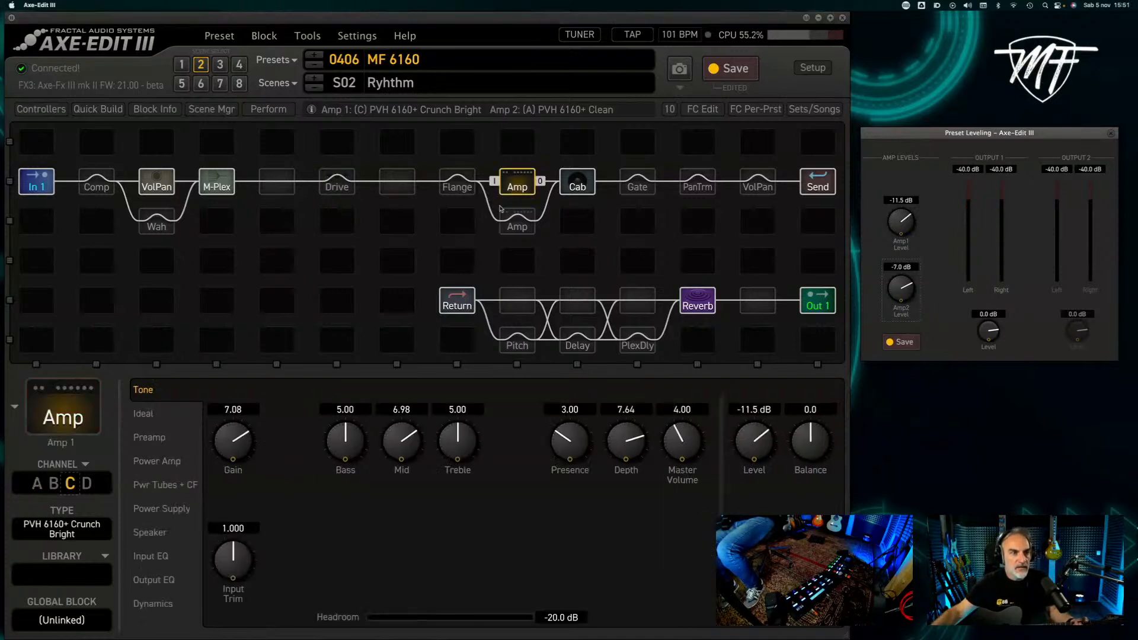
click(86, 484)
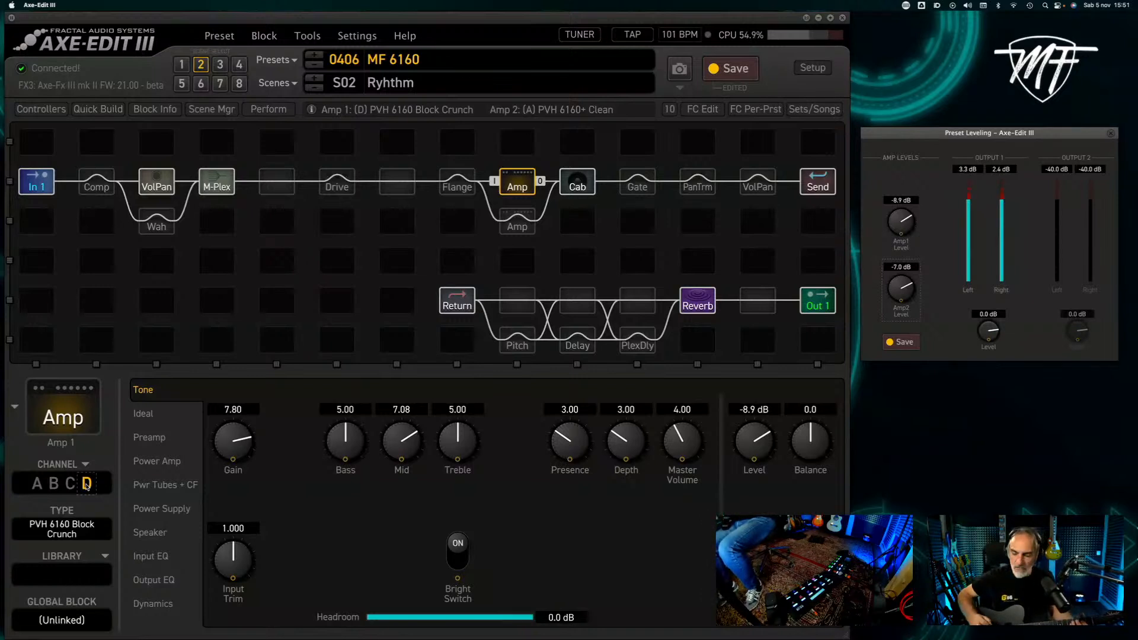
- Compare Amp 1's channels C, B, A and D once more while playing, ending on channel A
click(71, 483)
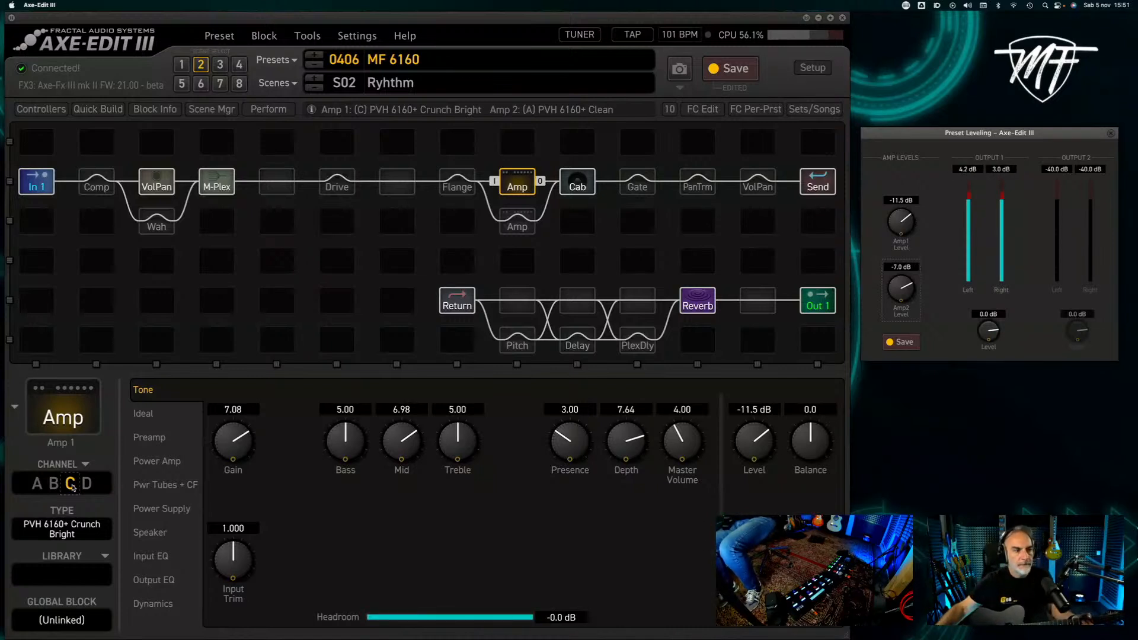
click(54, 484)
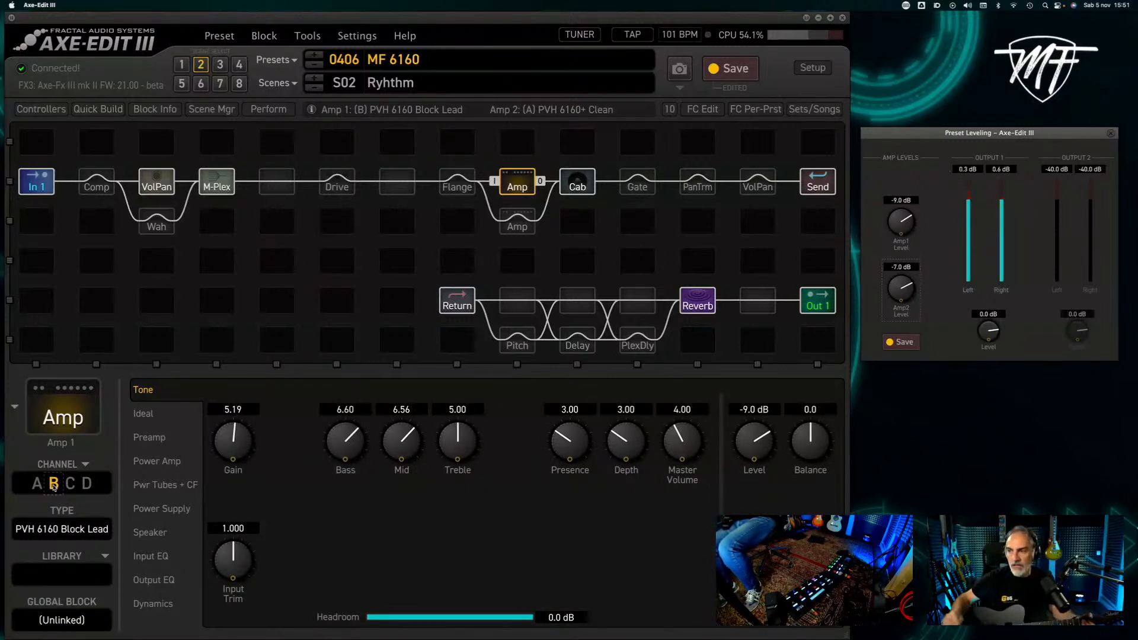
click(37, 485)
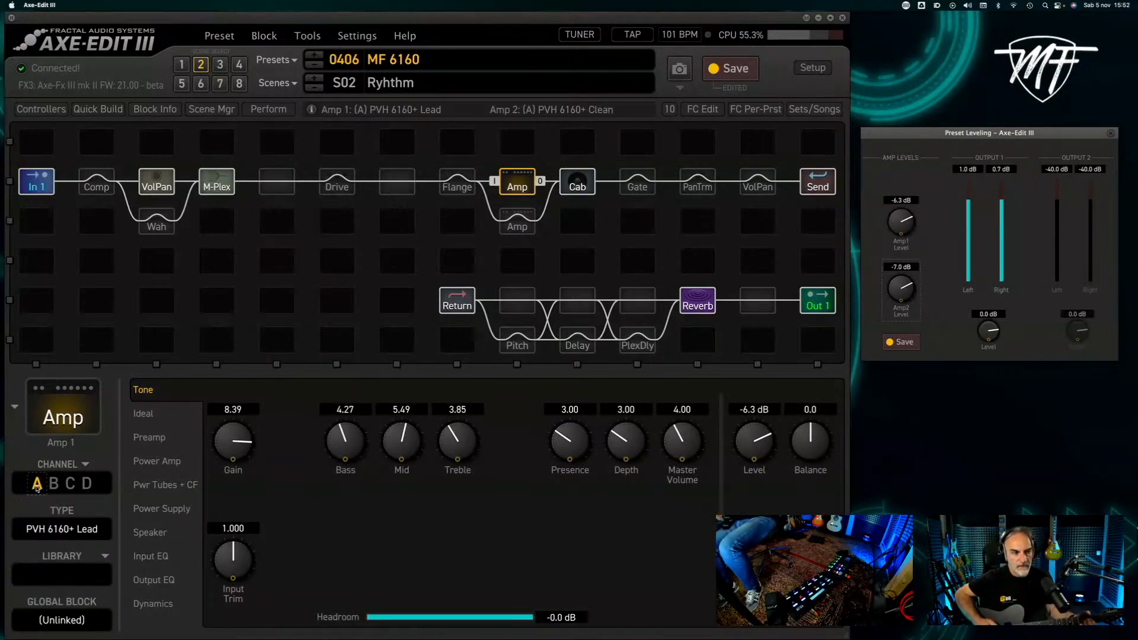
click(87, 483)
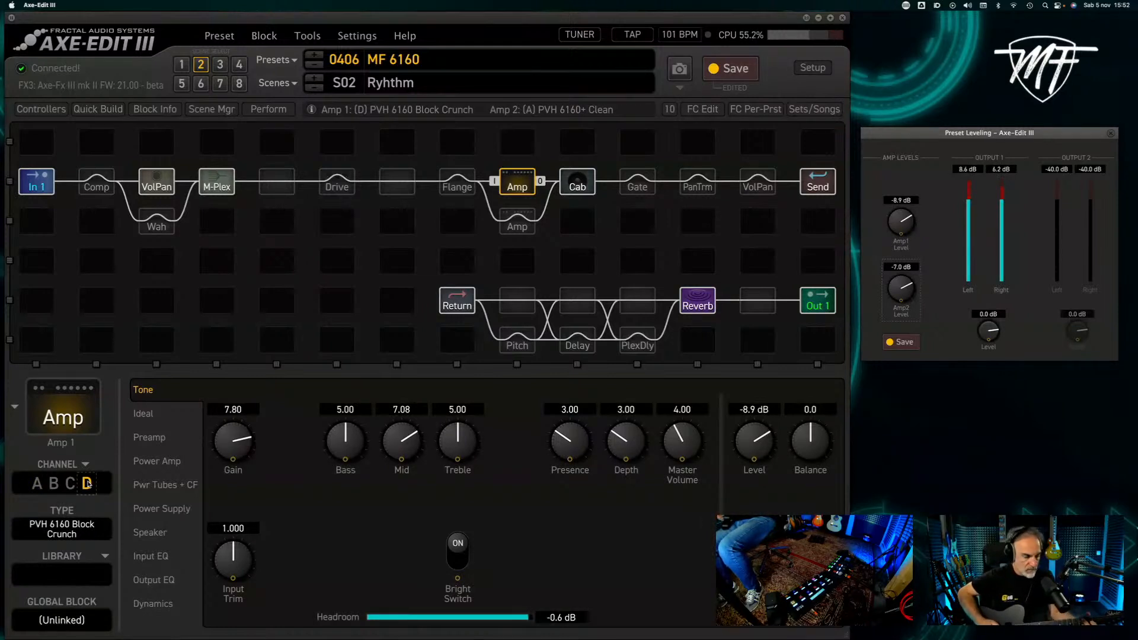
click(37, 485)
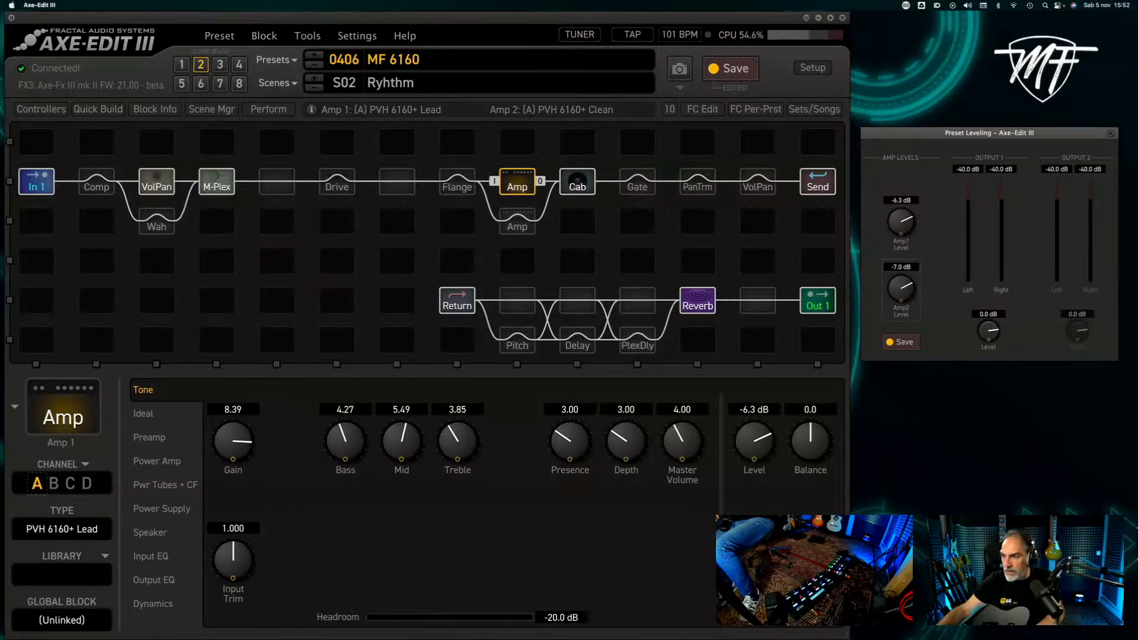
- Review the Input 1 block's gate settings and return to the Amp 1 block
click(22, 188)
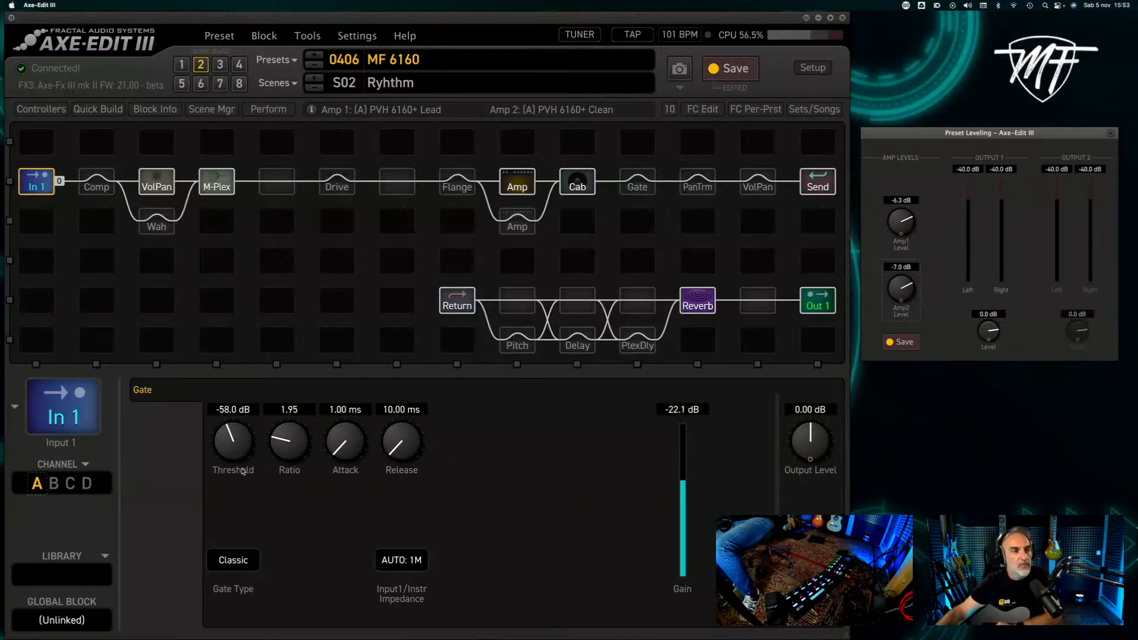
click(524, 190)
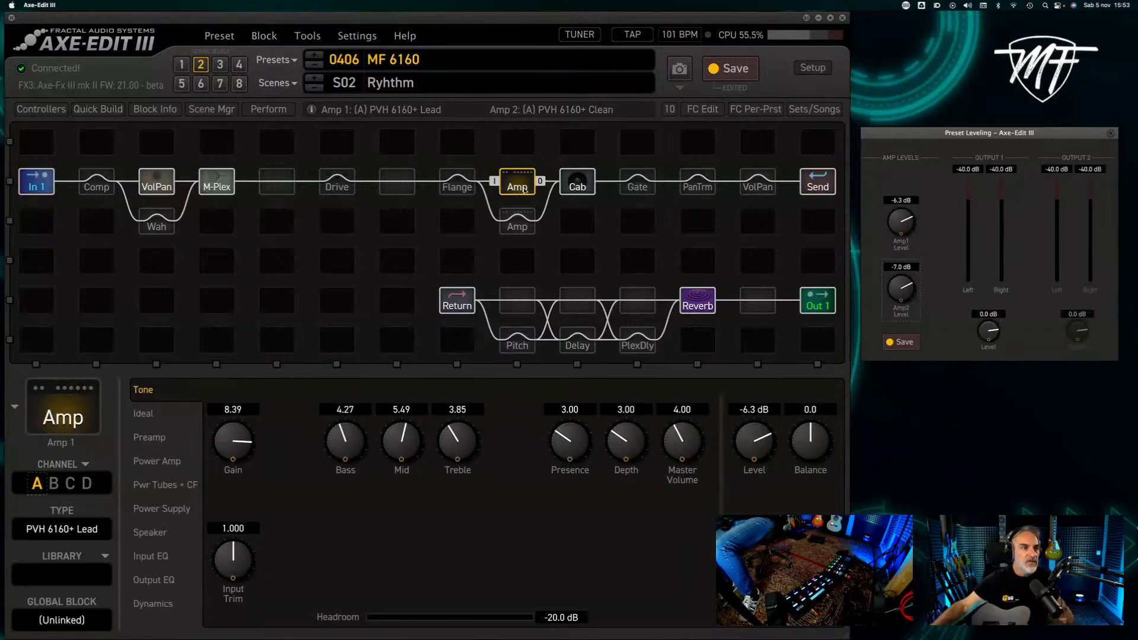
- Switch to scene 3, Clean+, and review the settings of its Amp 2 and Compressor 1 blocks
click(220, 65)
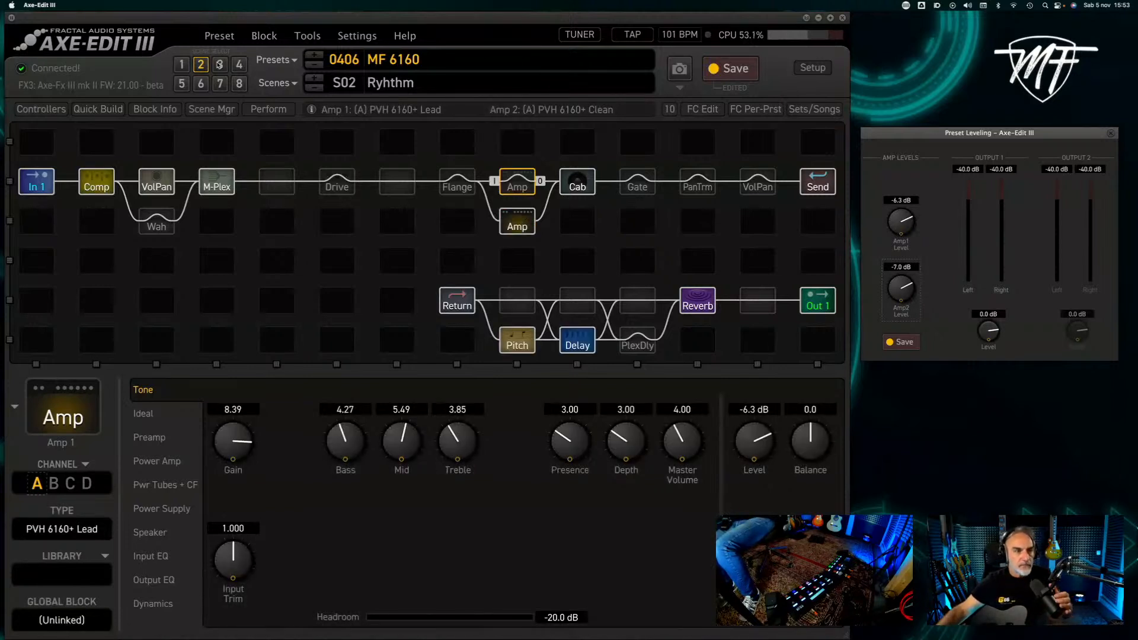
click(503, 218)
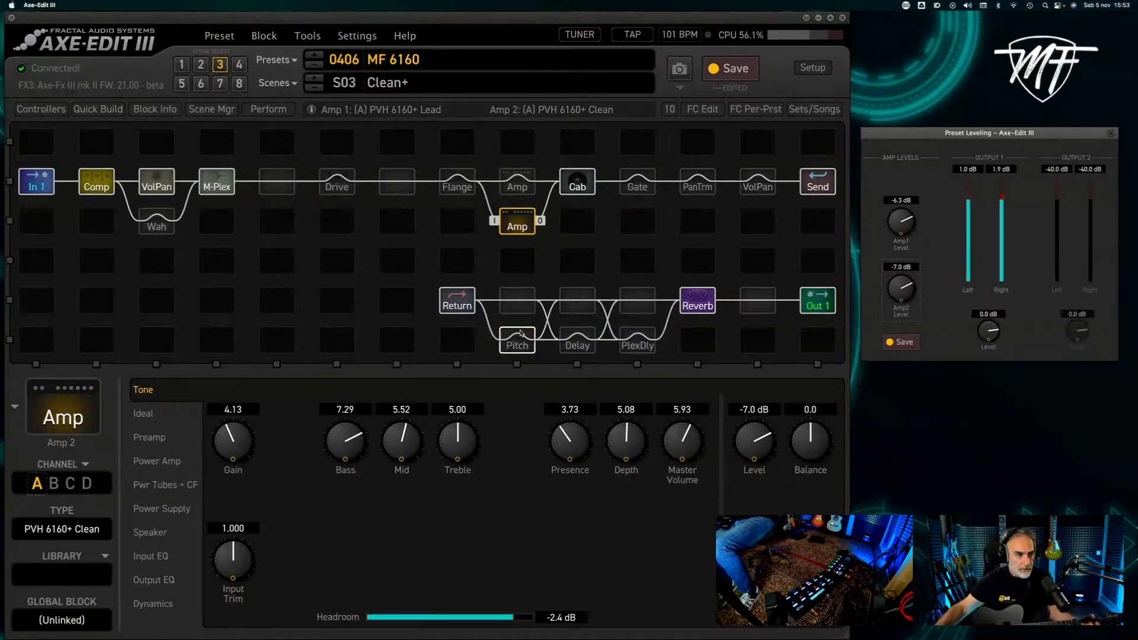
click(89, 187)
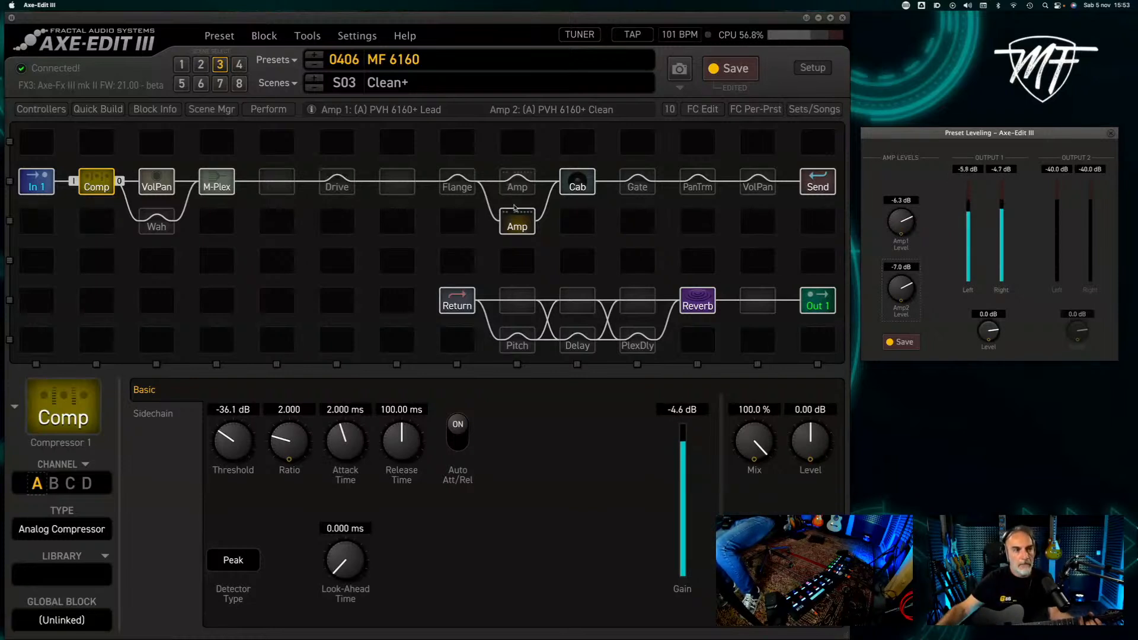
- Compare Amp 2's channels A, B, C and D in the Clean+ scene while playing, ending on channel A
click(519, 225)
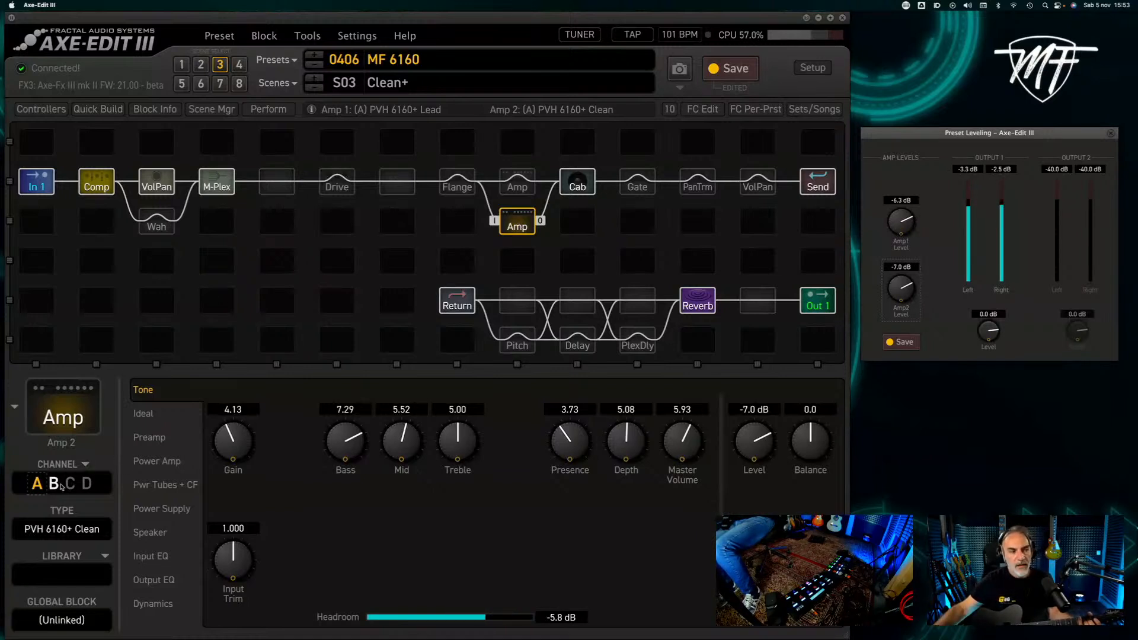
click(54, 484)
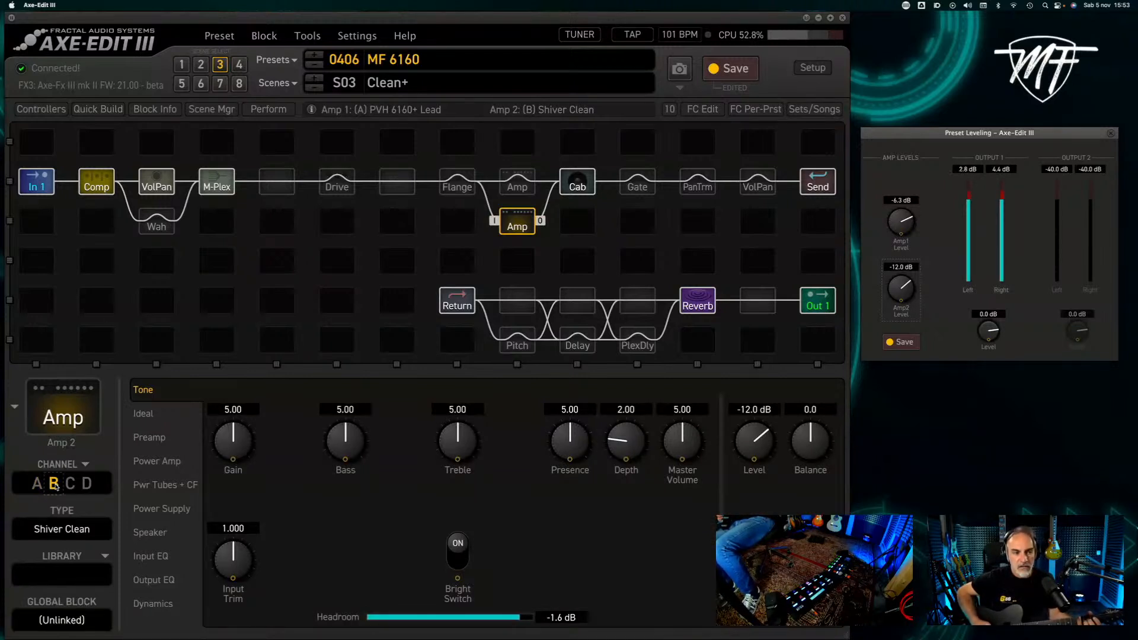
click(69, 484)
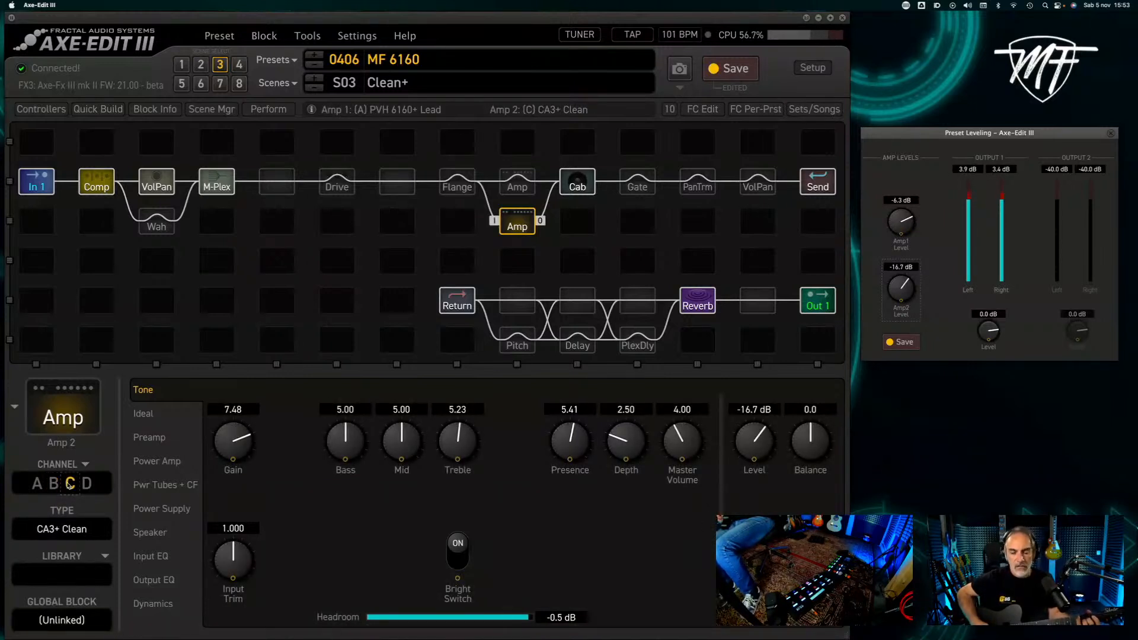
click(86, 484)
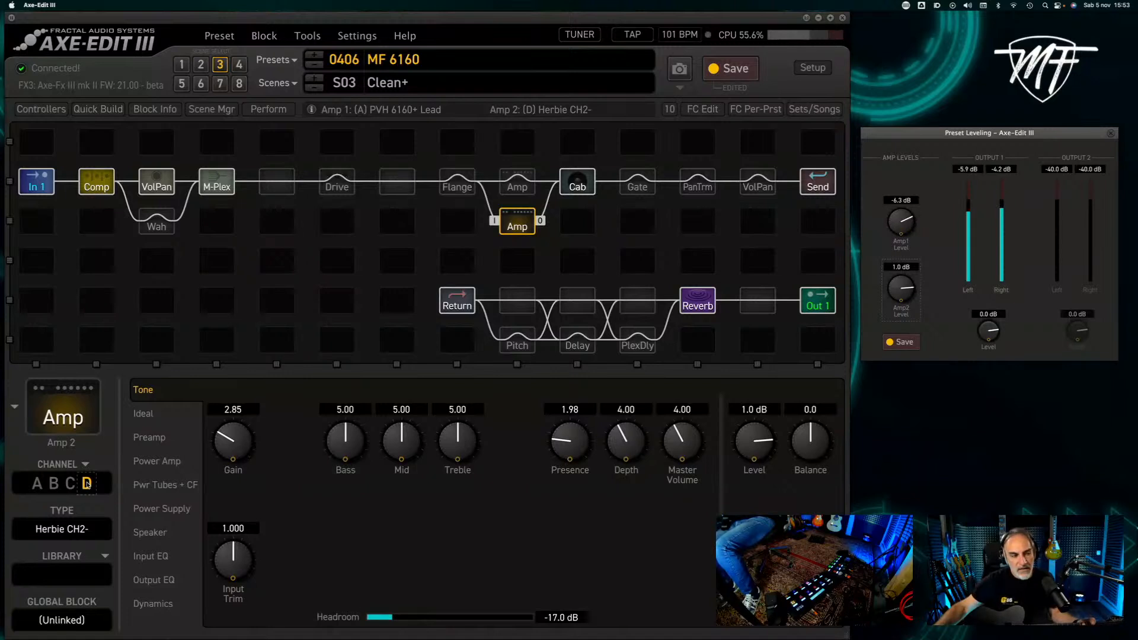
click(37, 485)
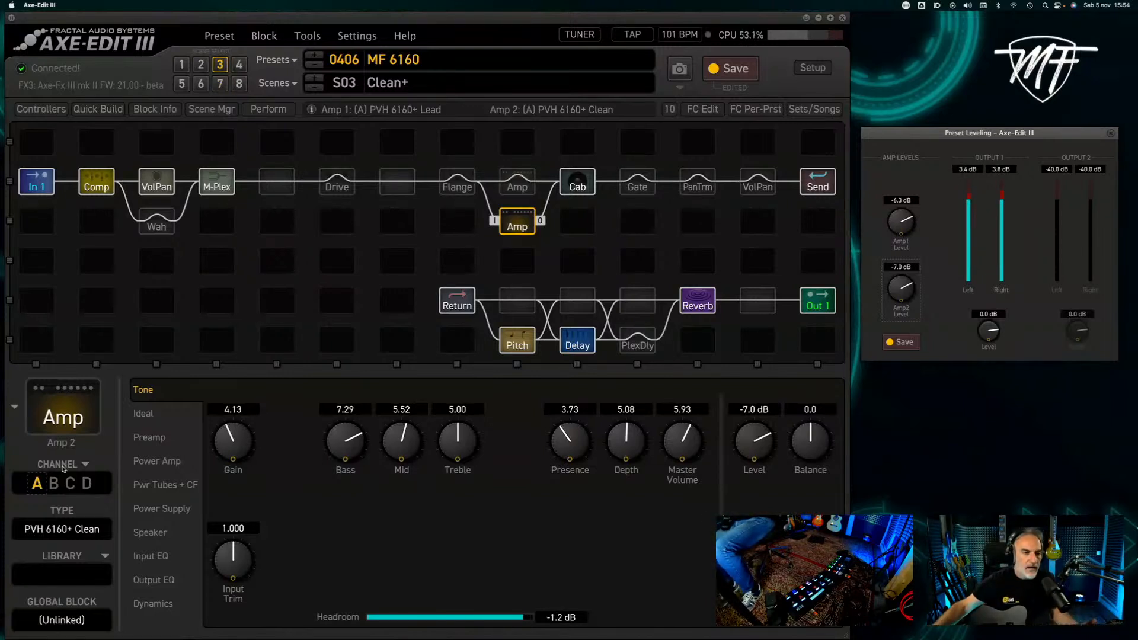
- Review the Pitch 1 block and compare Plex Delay 1's channels A and B, ending on channel A
click(504, 340)
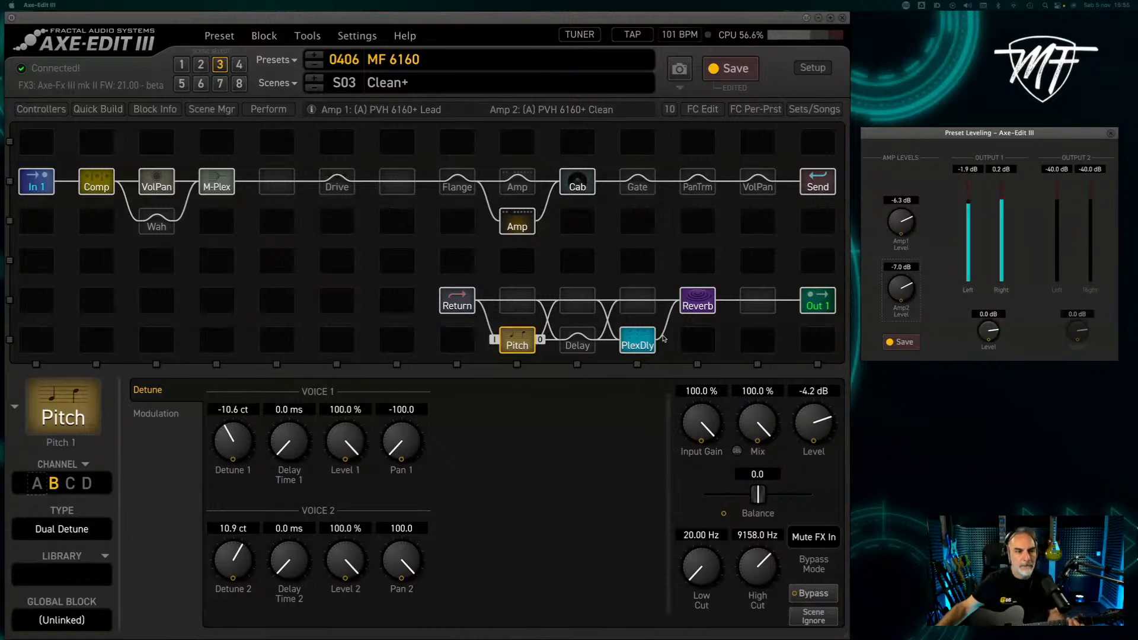
click(639, 341)
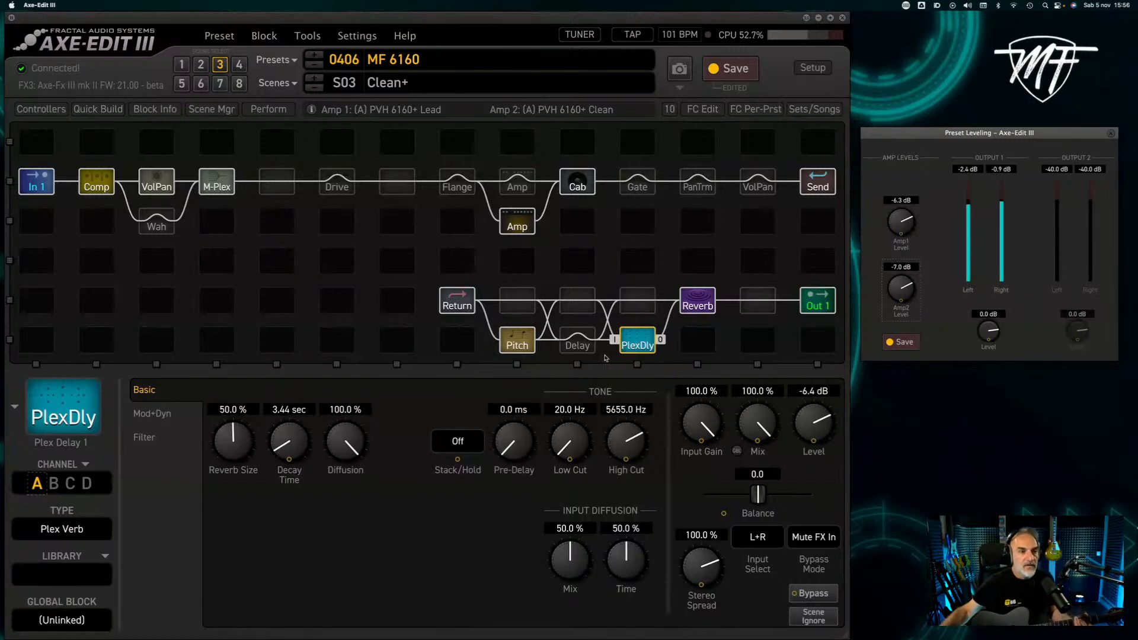
click(54, 485)
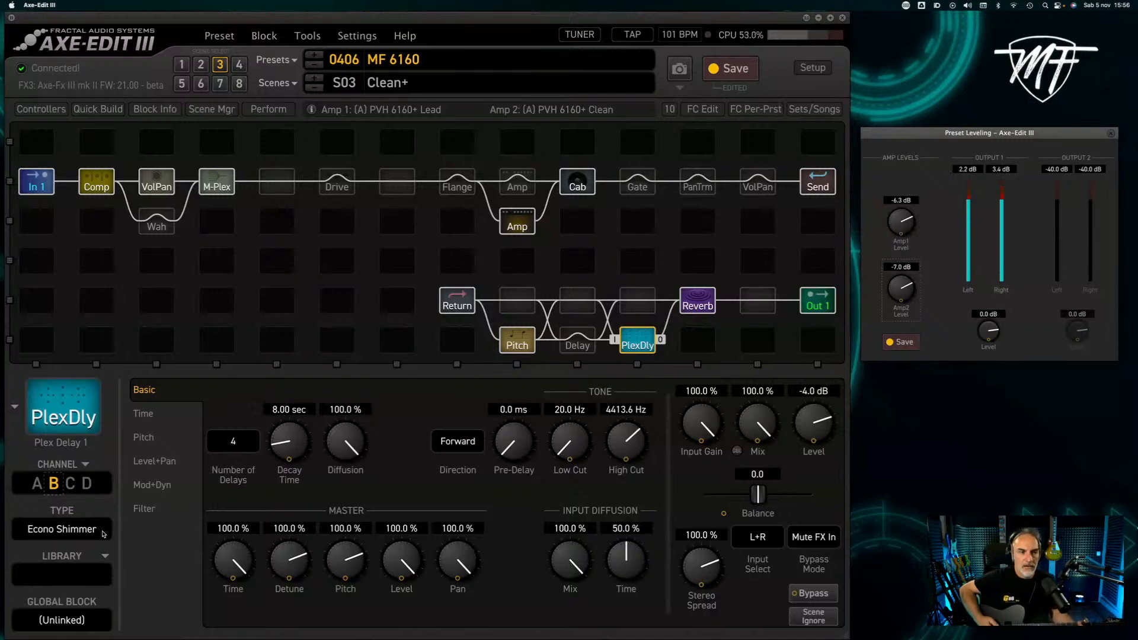
click(38, 484)
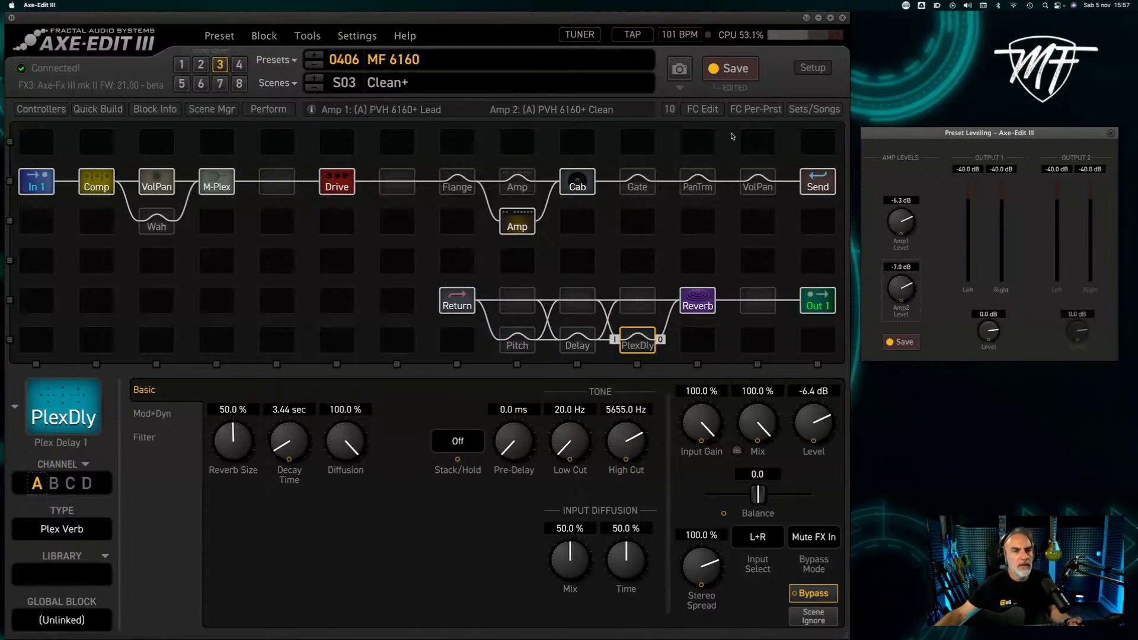
- Display foot controller layout 3, MF, and examine the scene assignments of its Lead, Ryhthm and Flange footswitches
click(709, 112)
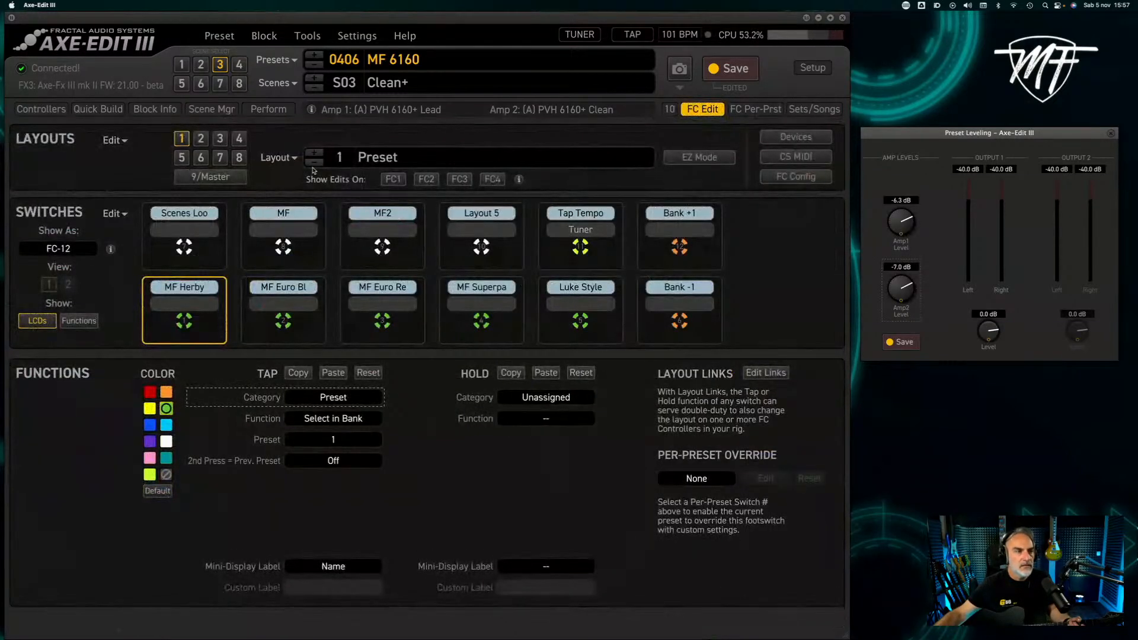
click(224, 139)
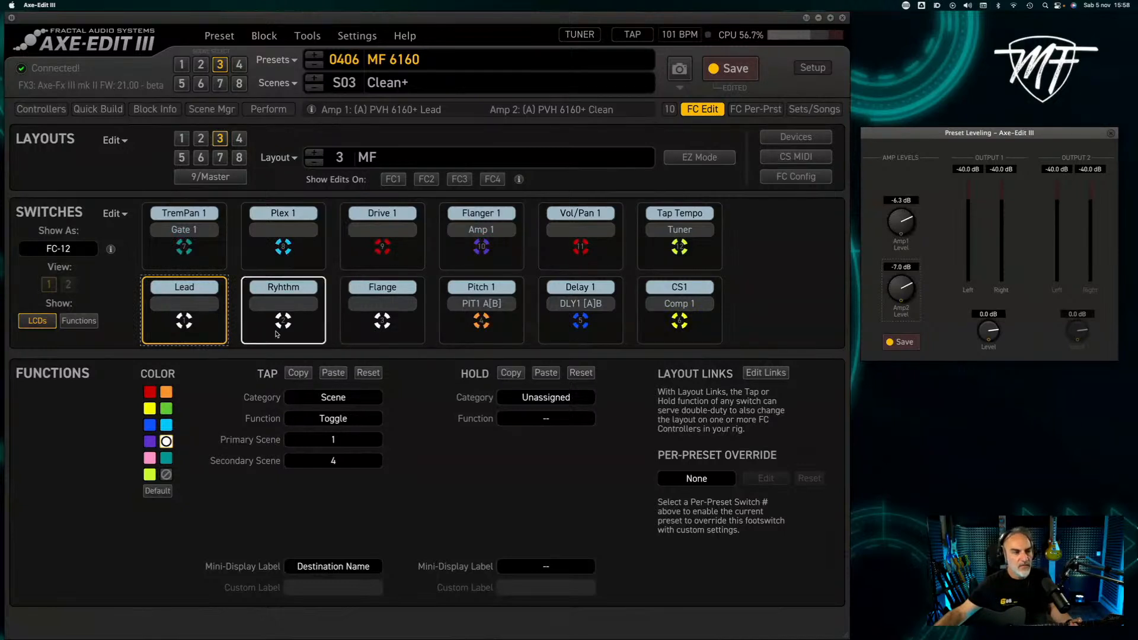
click(276, 333)
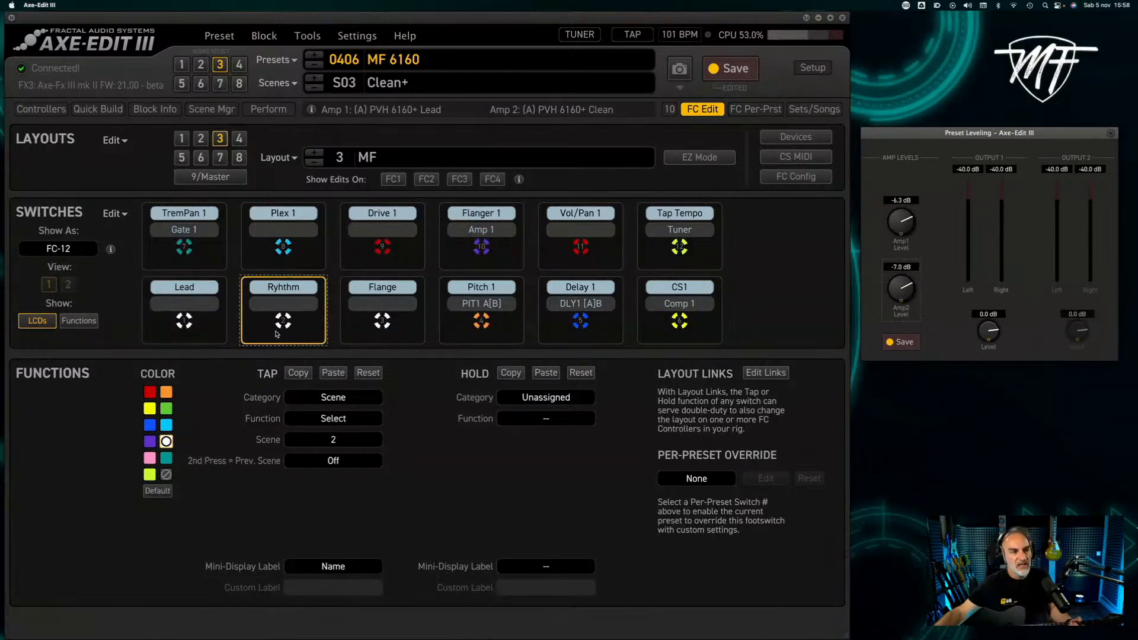
click(221, 333)
click(283, 332)
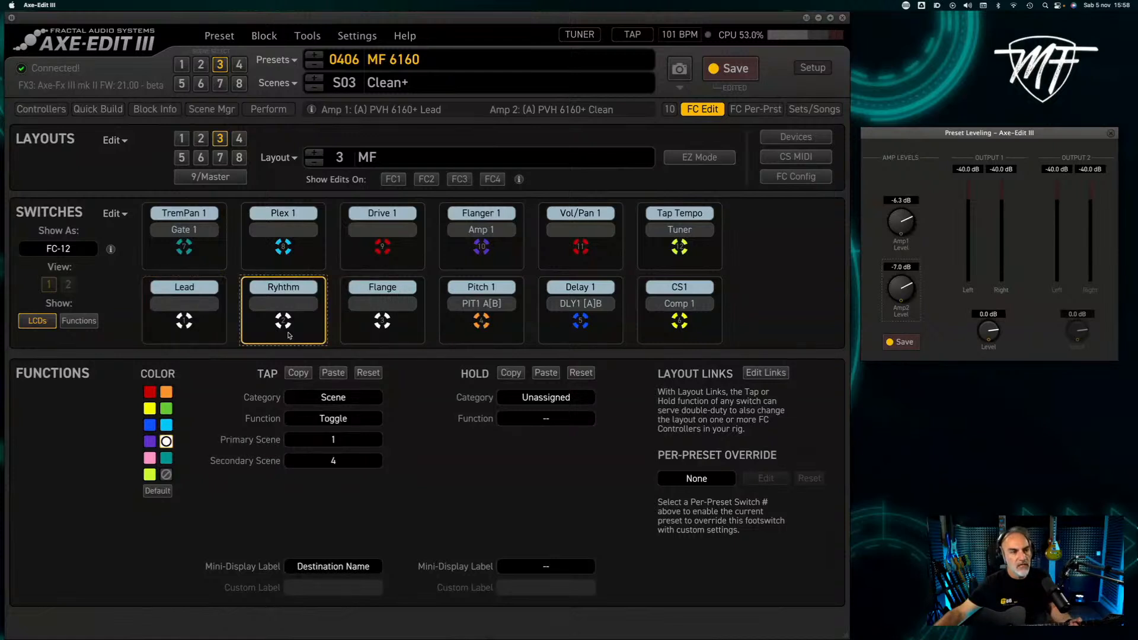
click(375, 338)
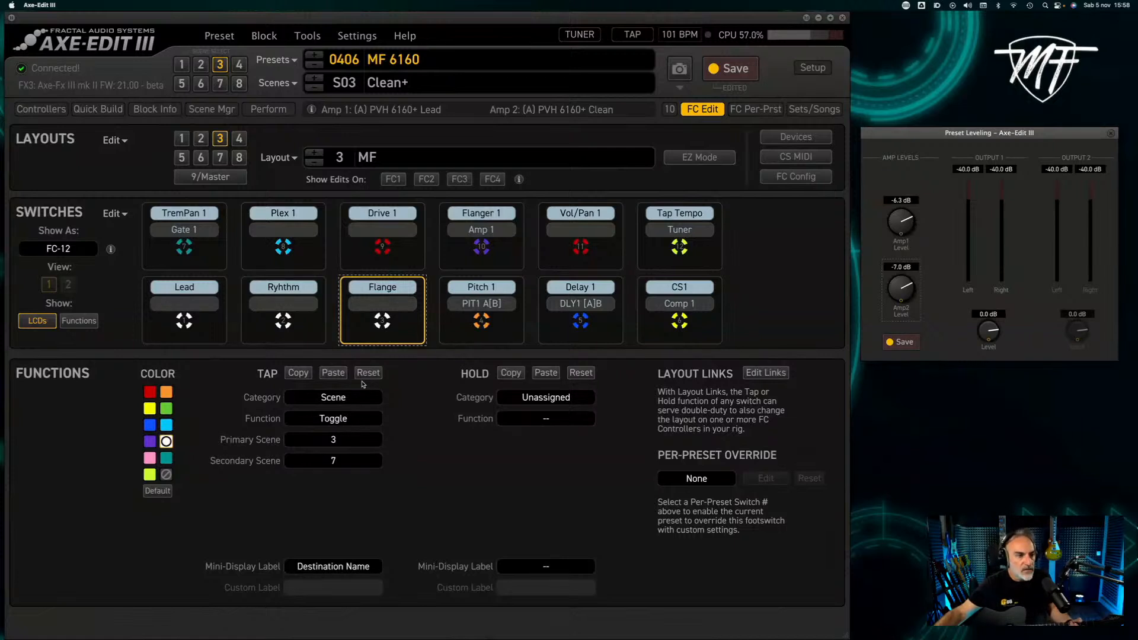
click(186, 342)
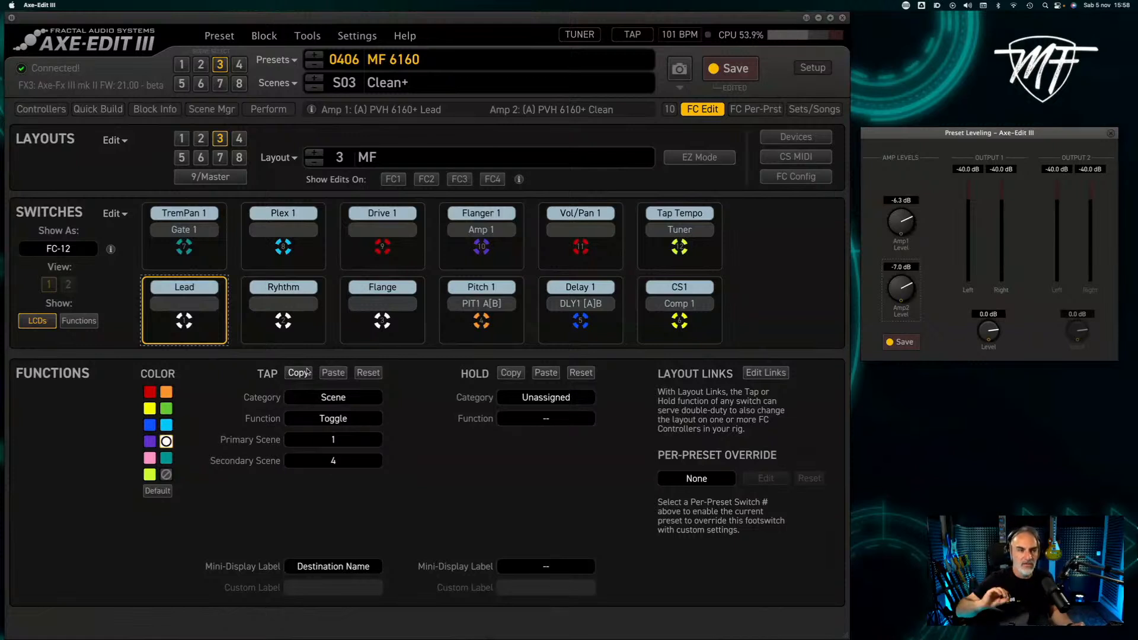
click(293, 319)
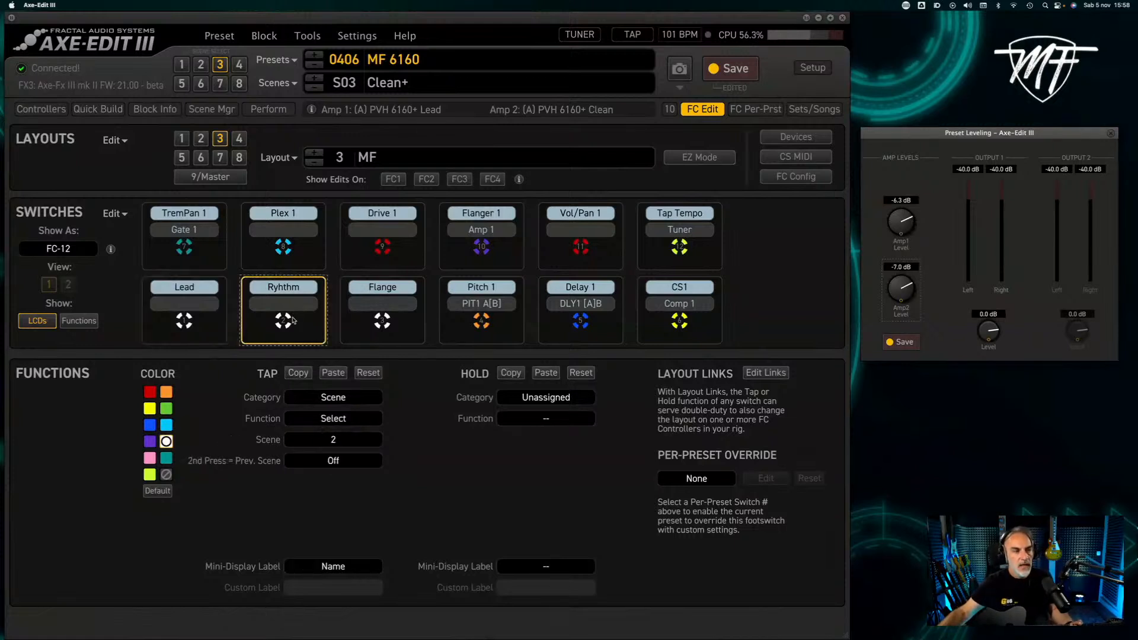
click(345, 320)
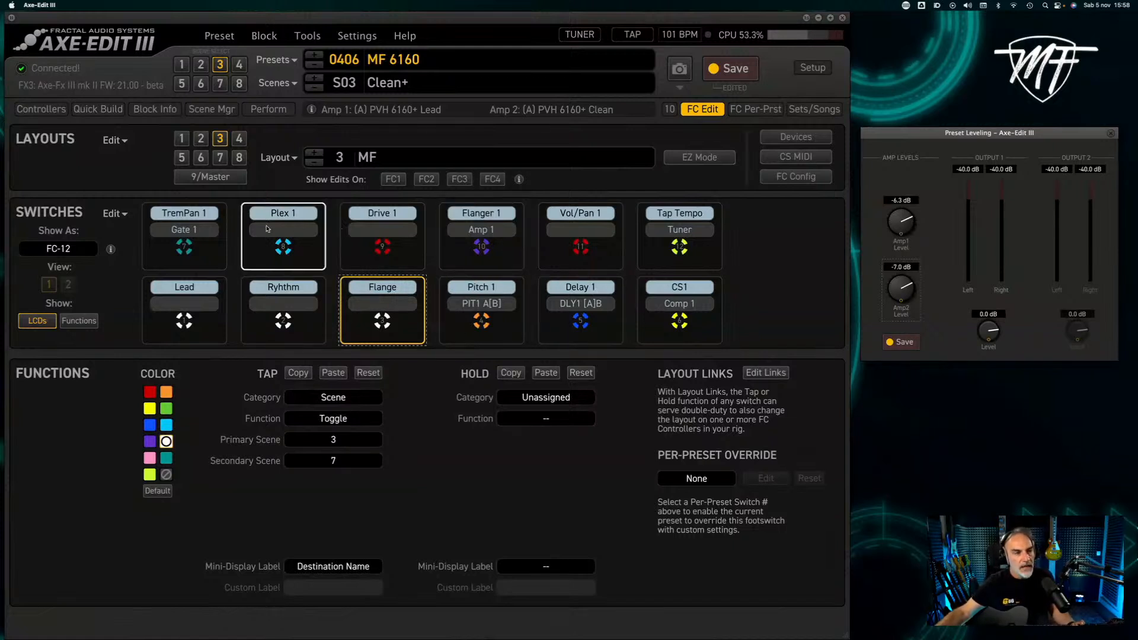
- Examine the per-preset tap and hold assignments of the TremPan 1, Pitch 1, Delay 1 and CS1 footswitches
click(208, 254)
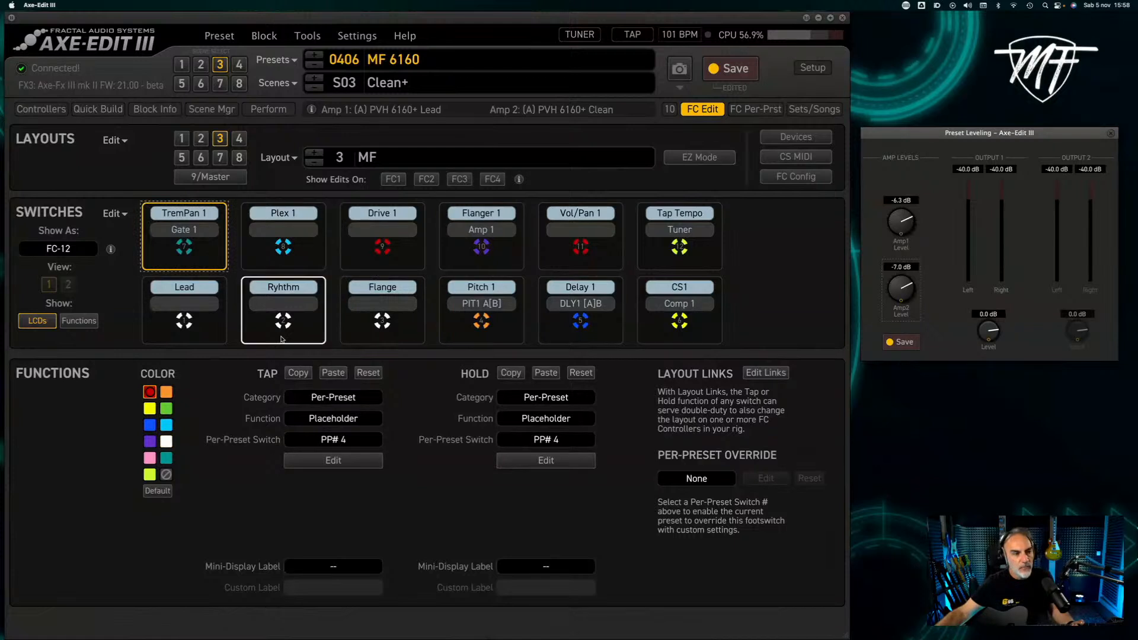
click(461, 336)
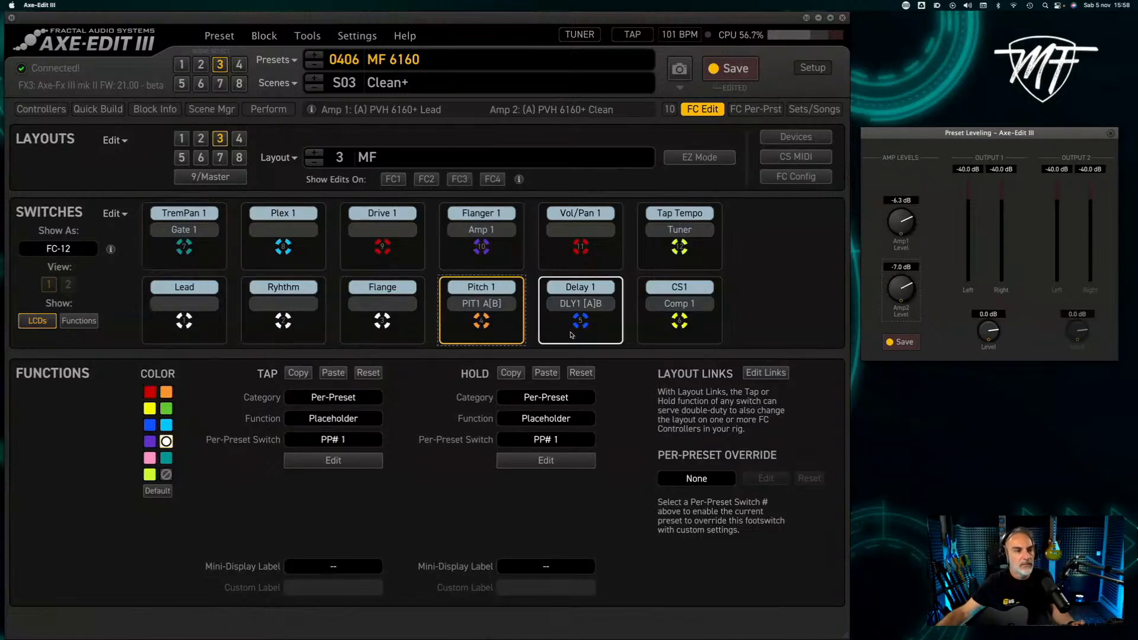
click(584, 335)
click(662, 330)
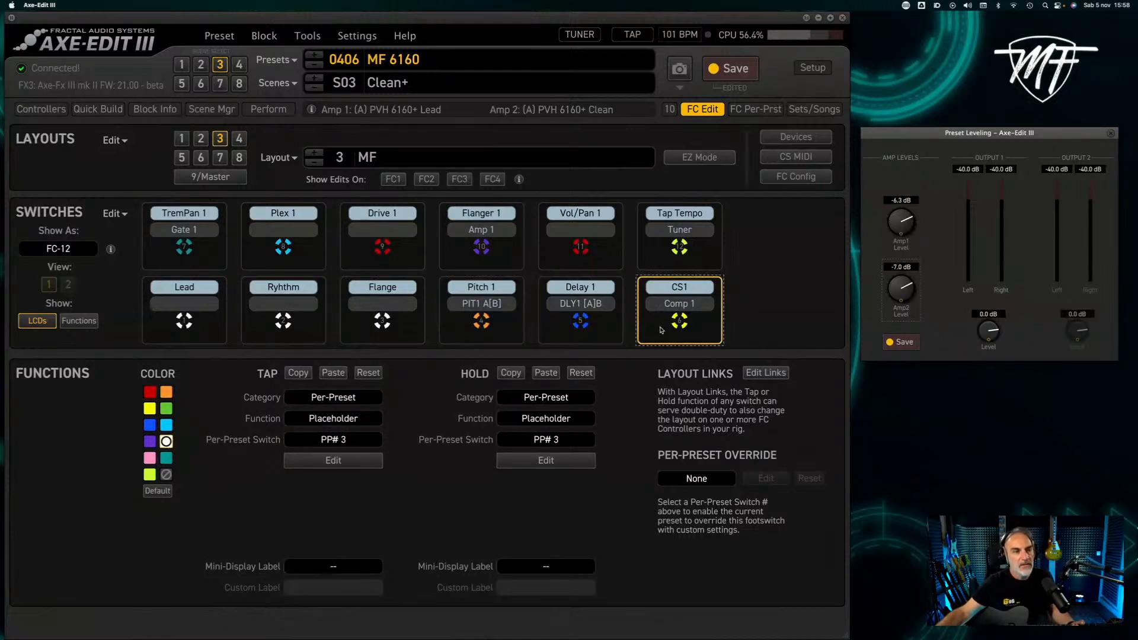
- Examine the TremPan 1 footswitch's per-preset definition PP#4, then return through foot controller layout 3 to the preset grid
click(218, 261)
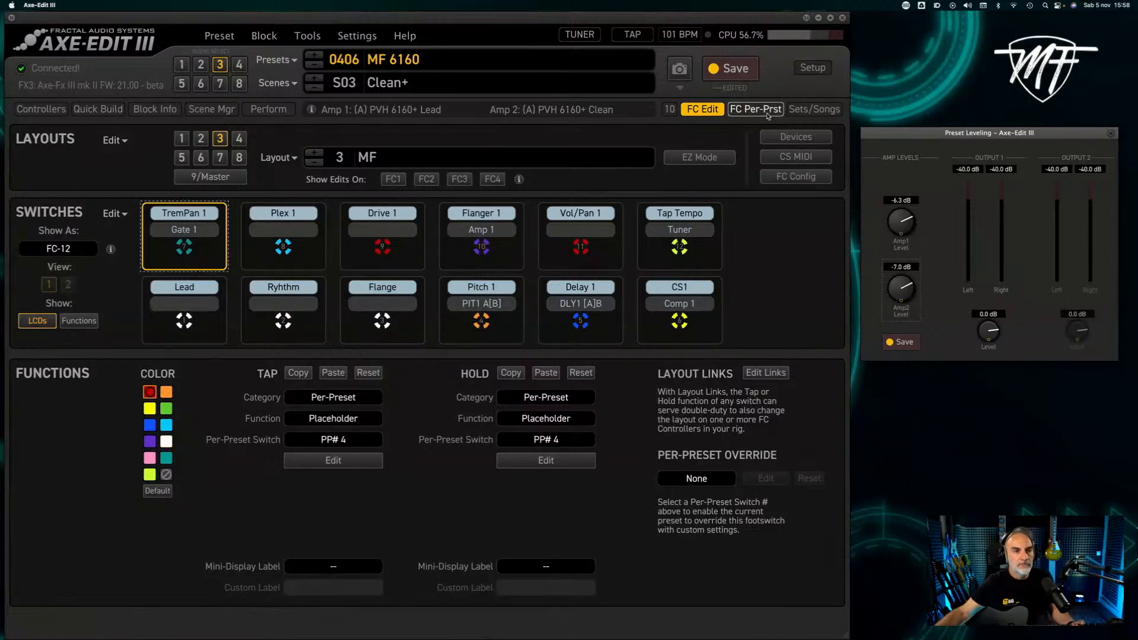
click(756, 109)
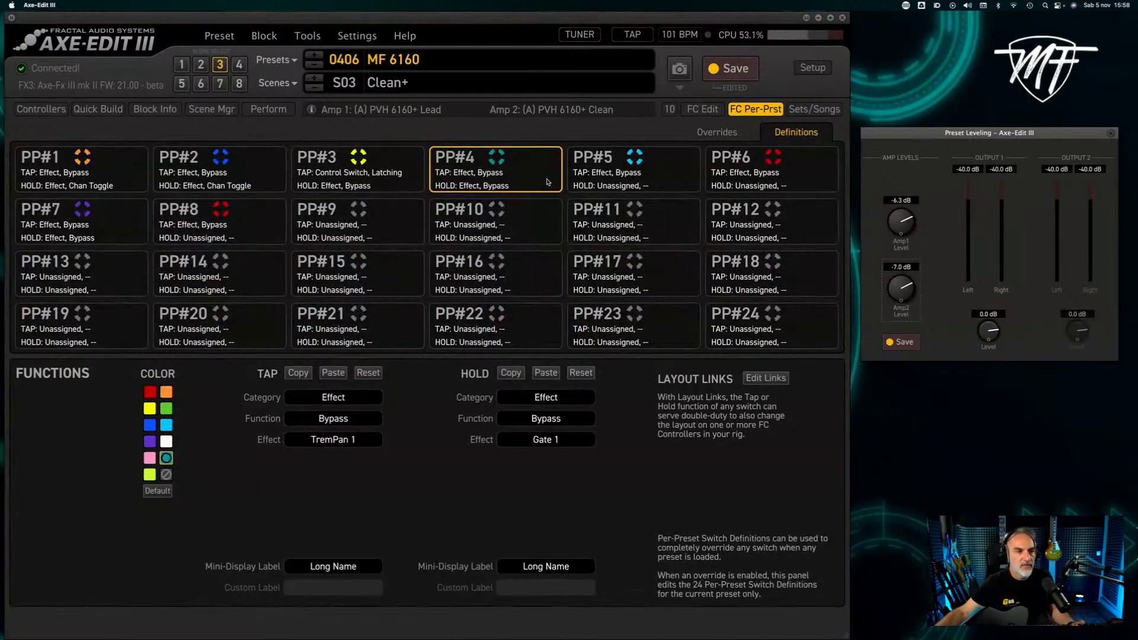
click(713, 112)
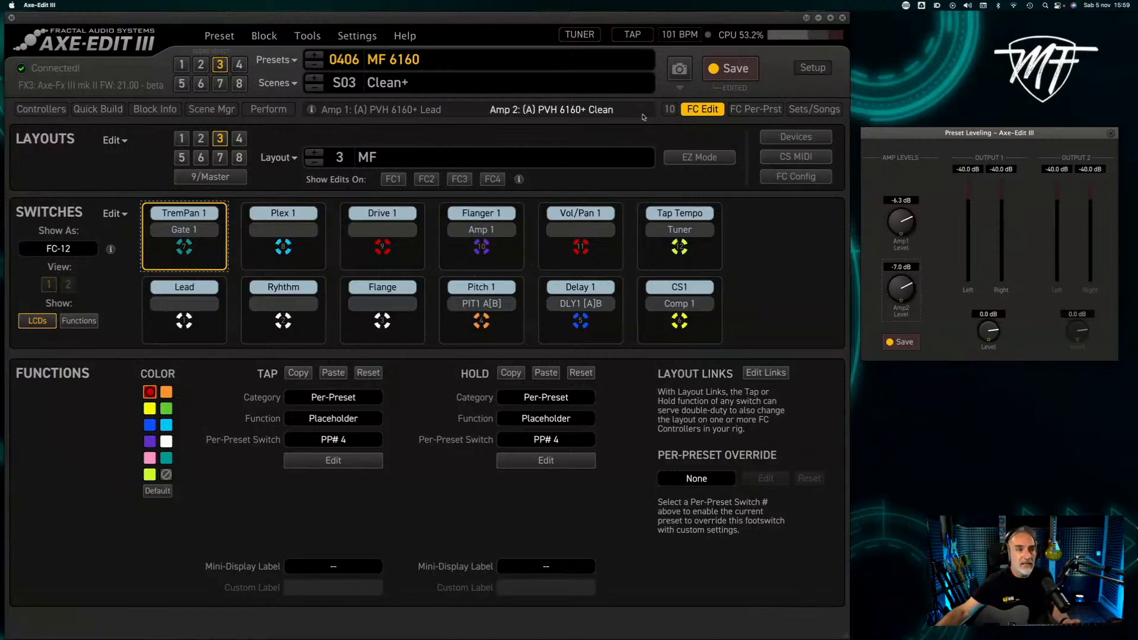
click(703, 109)
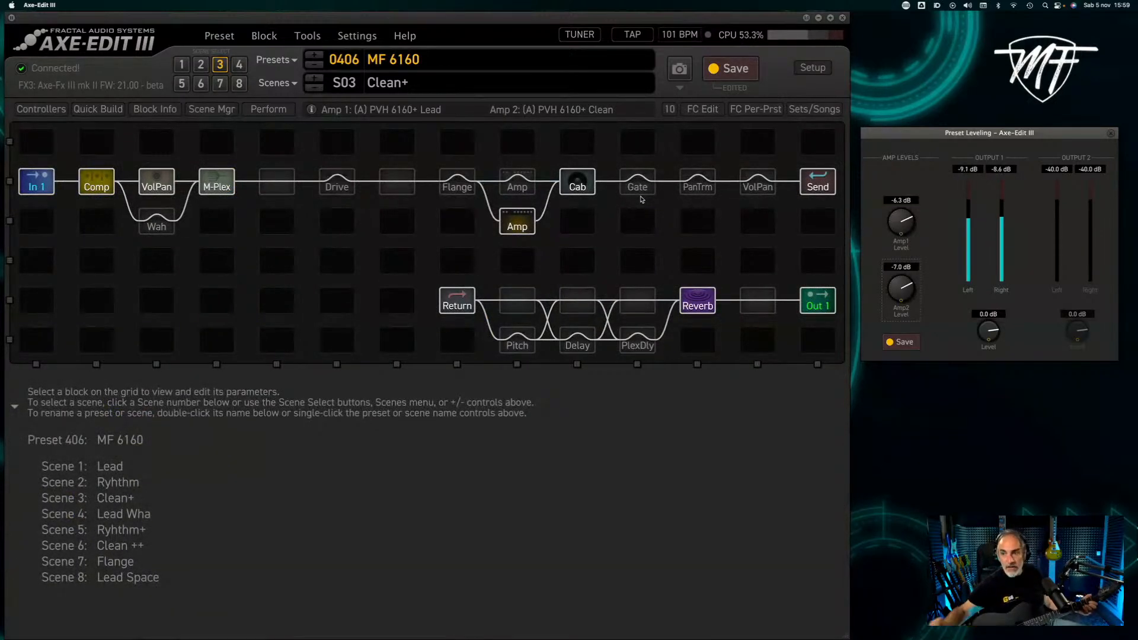
- Review the post-cab Volume/Pan, Tremolo/Panner and Gate blocks in the Lead scene
mouse_move(588, 638)
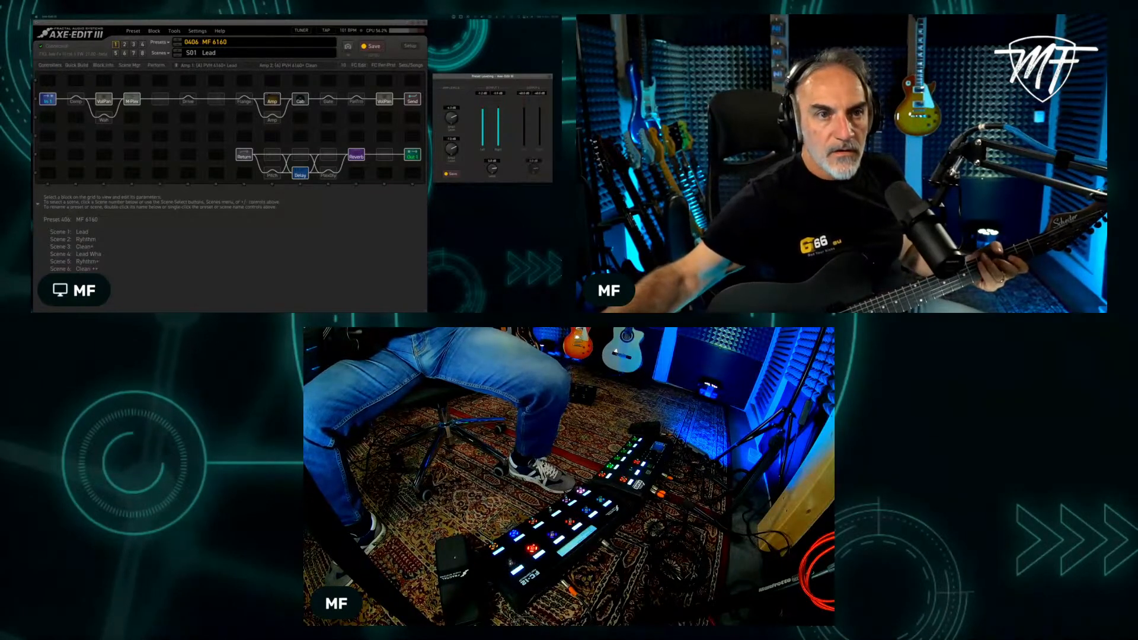
click(385, 99)
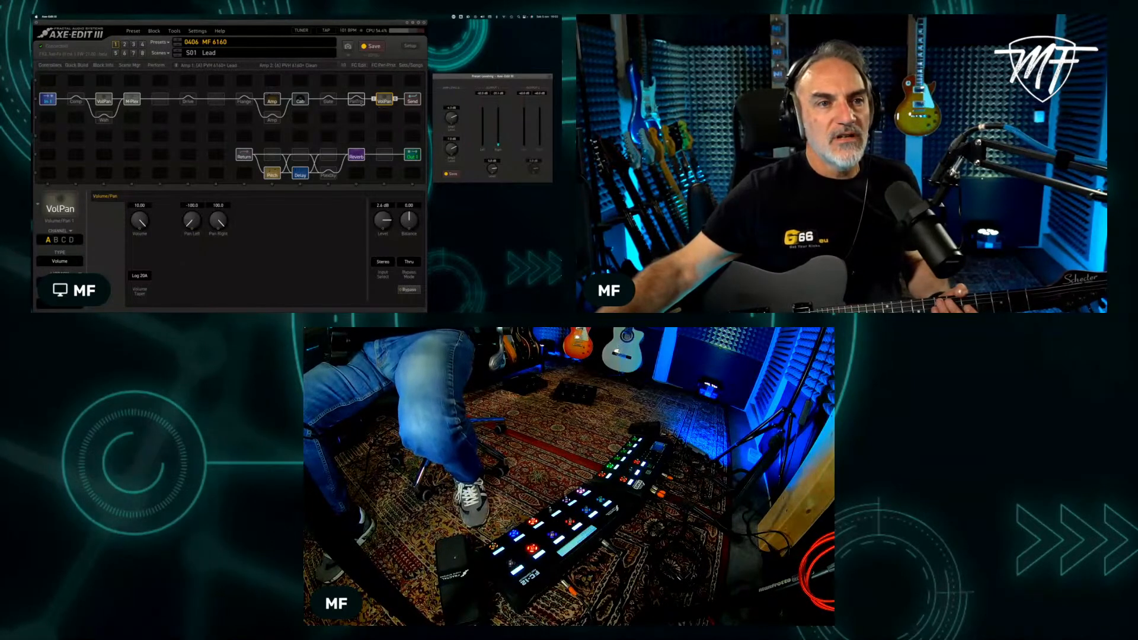
click(358, 101)
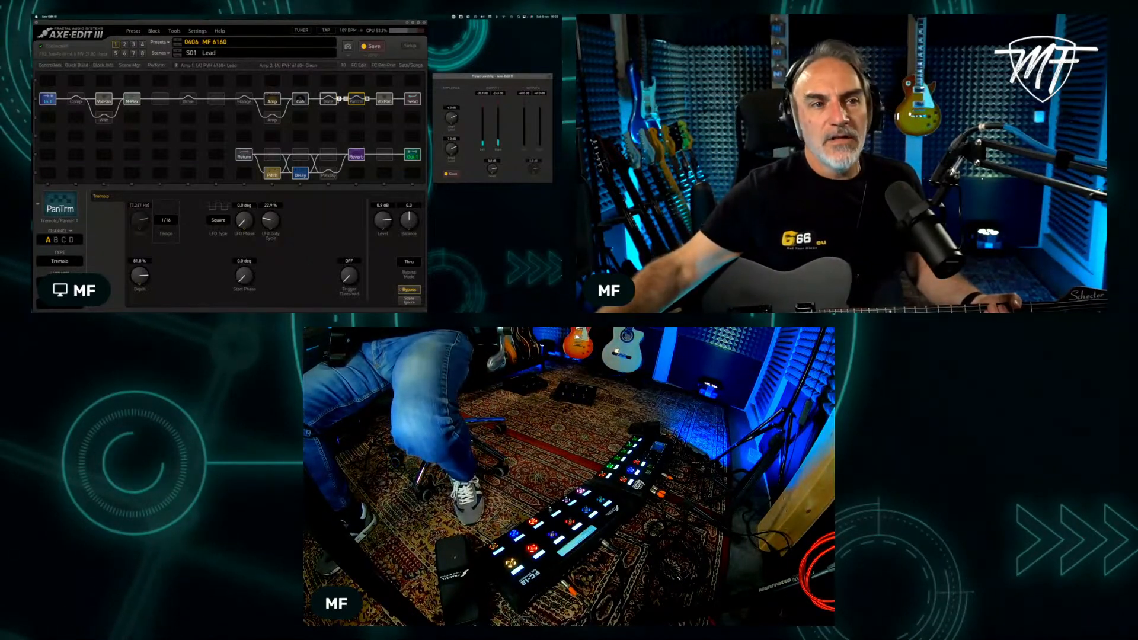
click(328, 99)
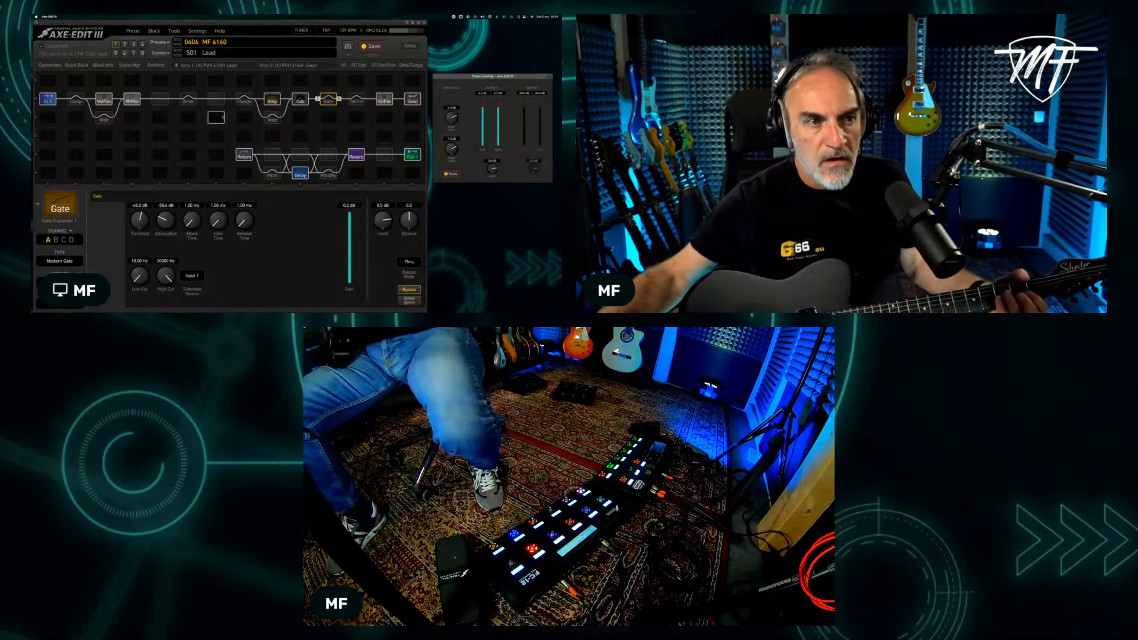
- Switch Amp 1 to channel B in the Lead scene and compare Cab 1's channels A and B while playing
click(274, 102)
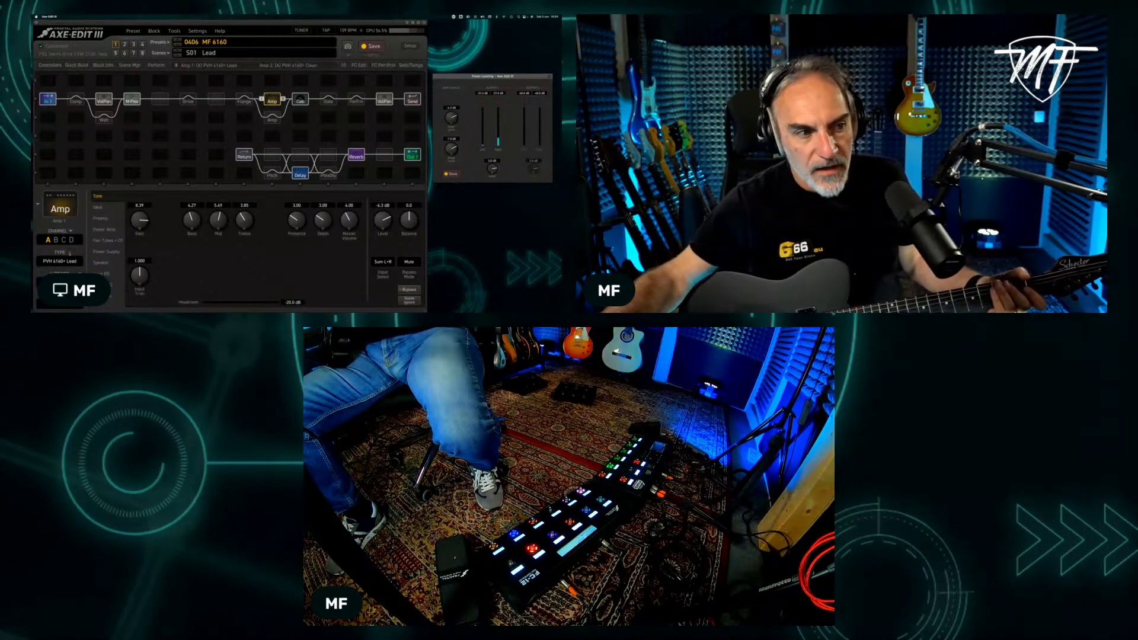
click(55, 240)
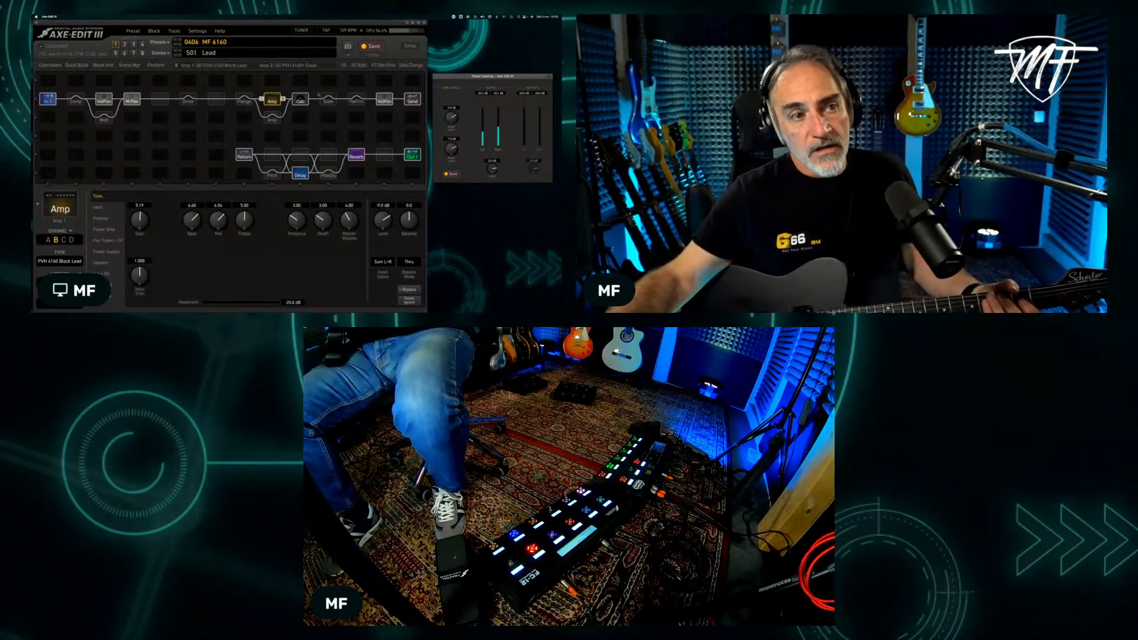
click(301, 99)
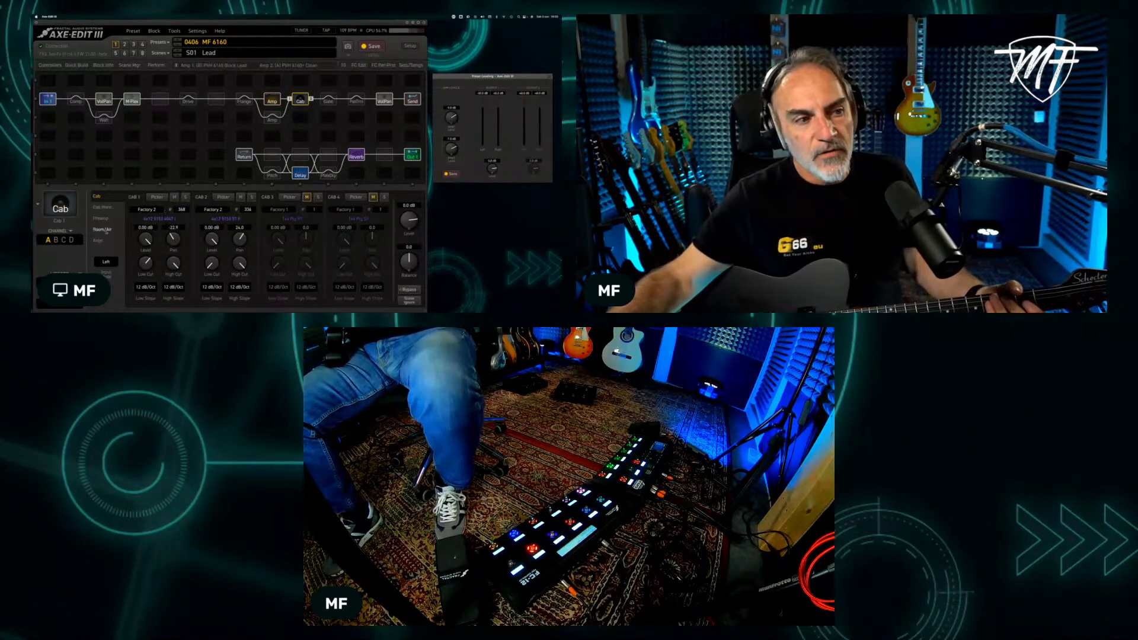
click(55, 240)
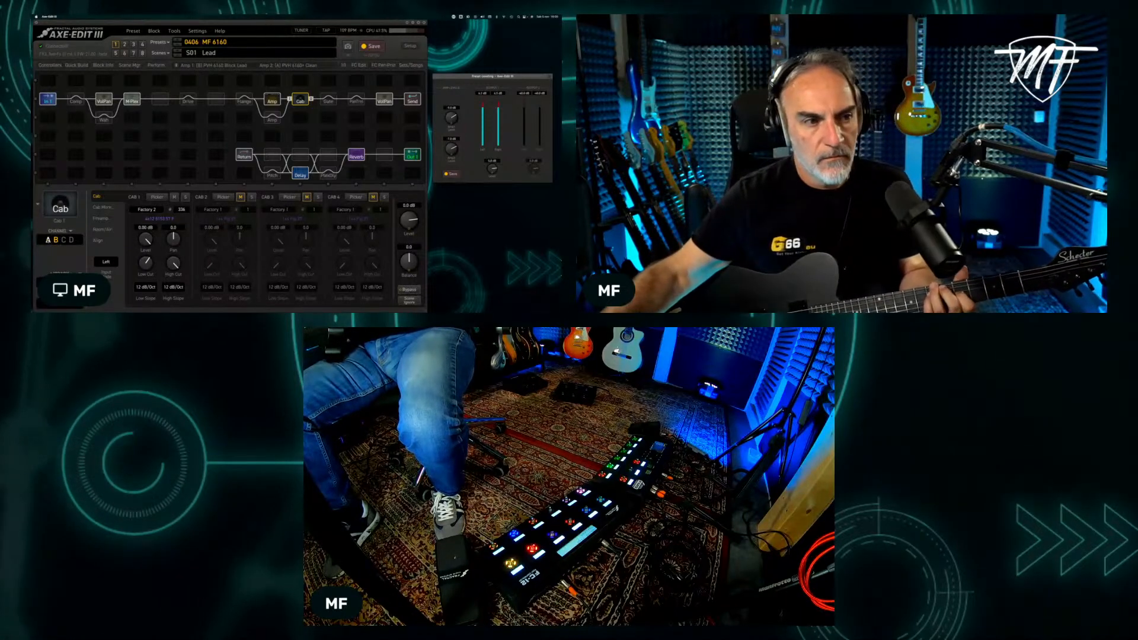
click(48, 239)
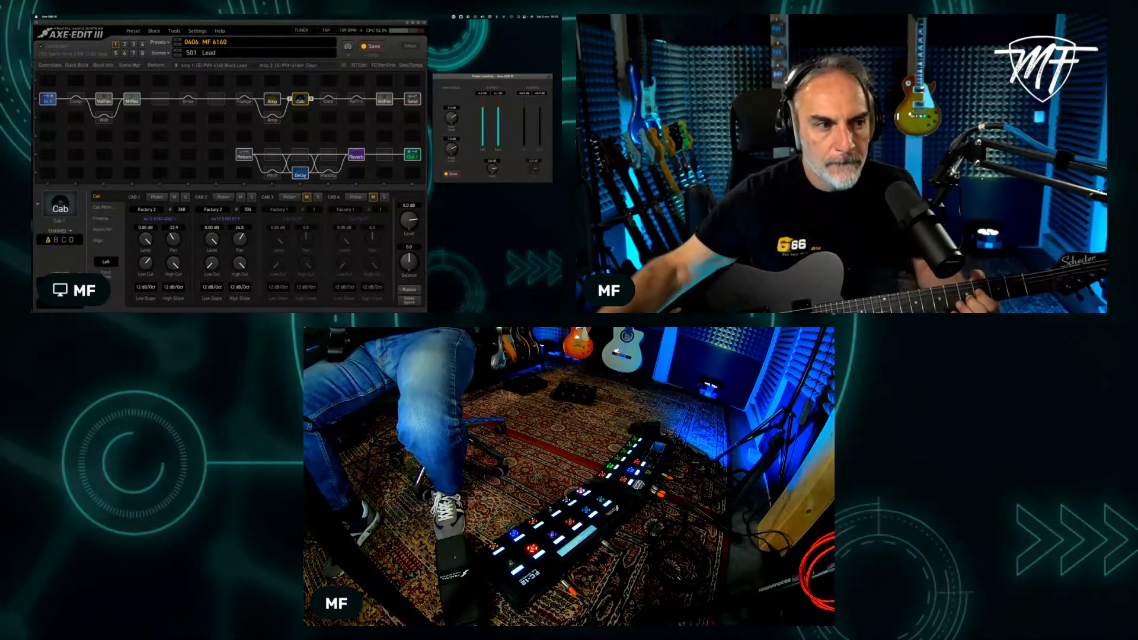
click(56, 239)
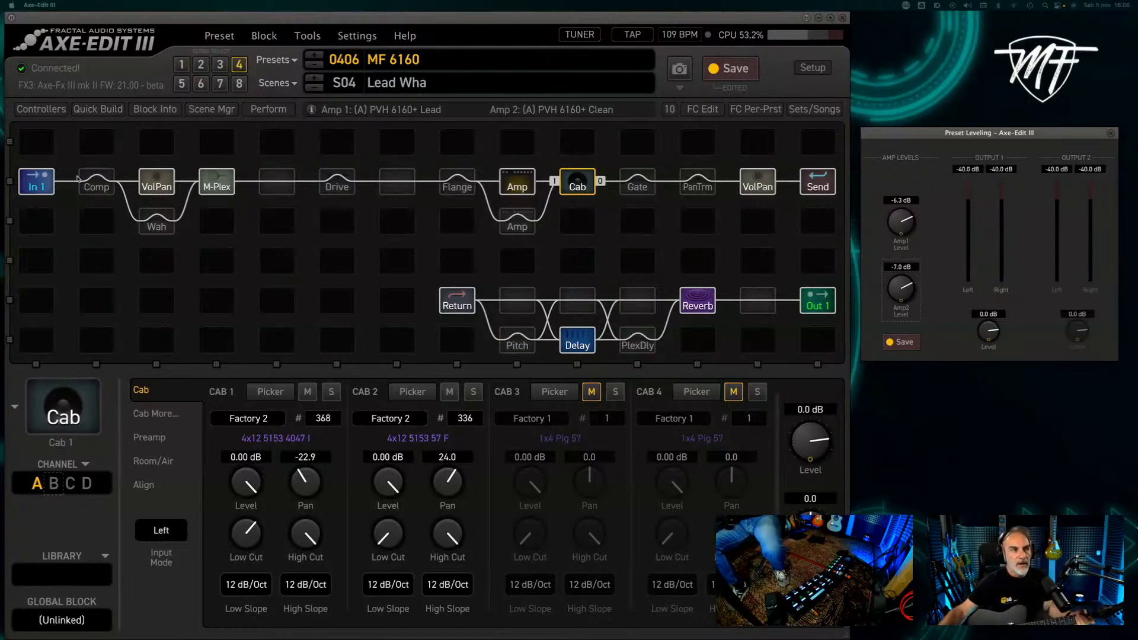
- Review Multiplexer 1's input selection in the Lead Wha scene, then switch to scene 5
click(203, 181)
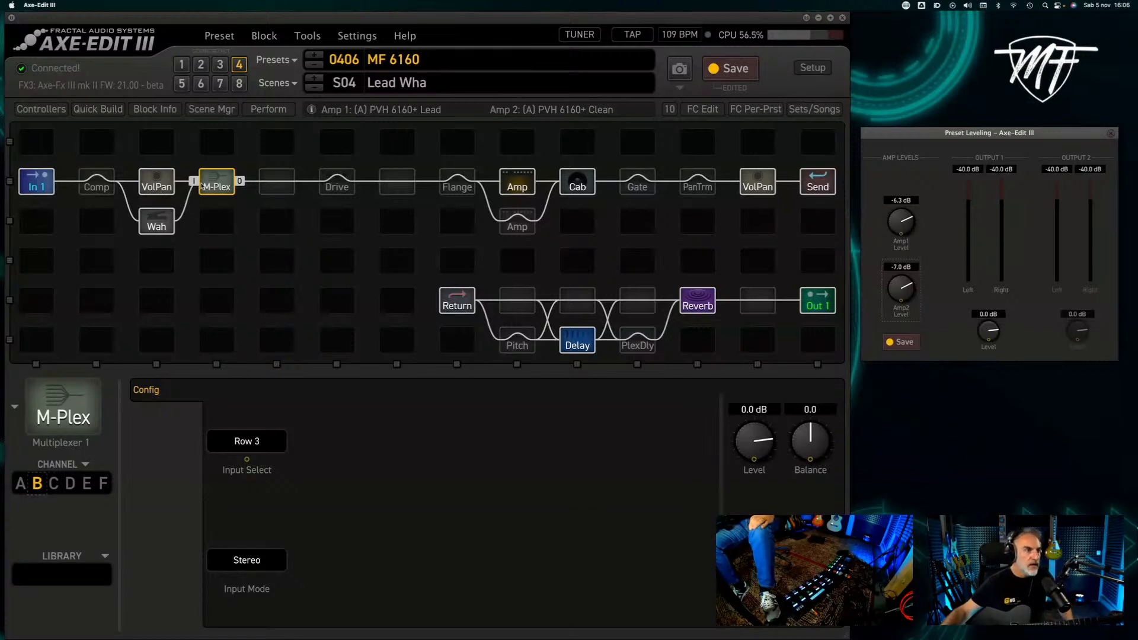
click(182, 83)
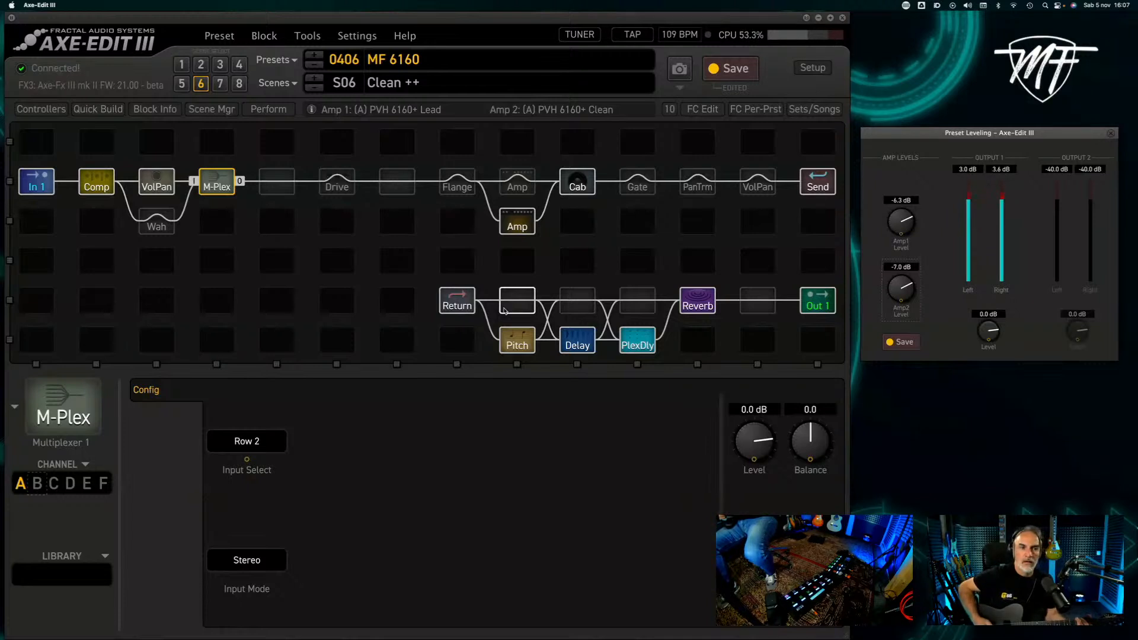
- Compare Plex Delay 1's channel A Plex Verb with channel B Econo Shimmer in the Clean ++ scene
click(638, 345)
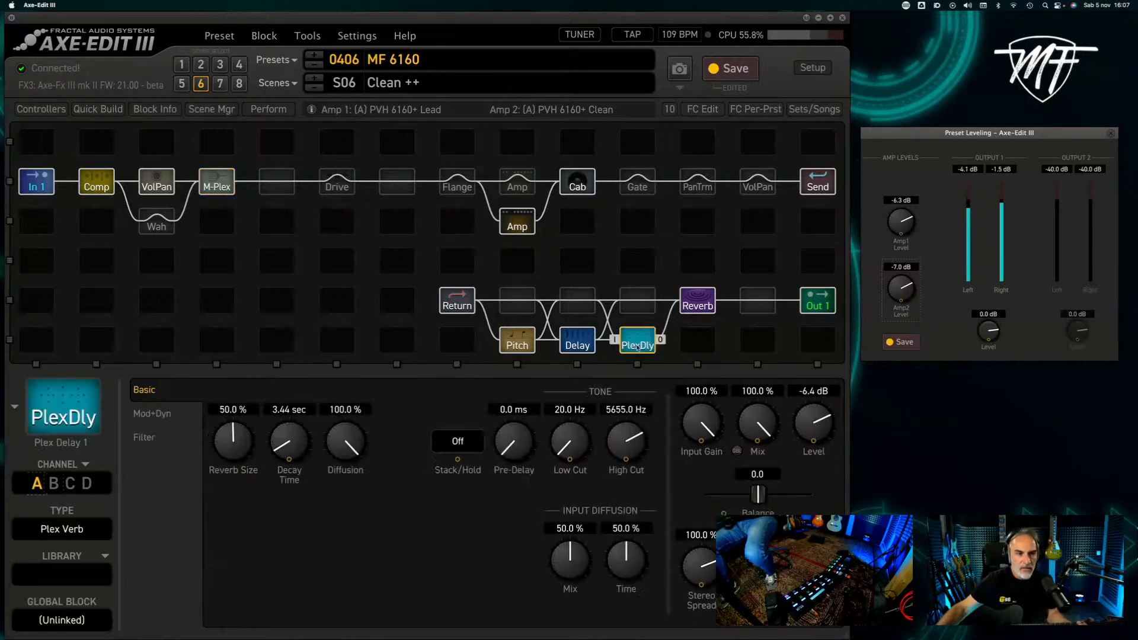
click(57, 485)
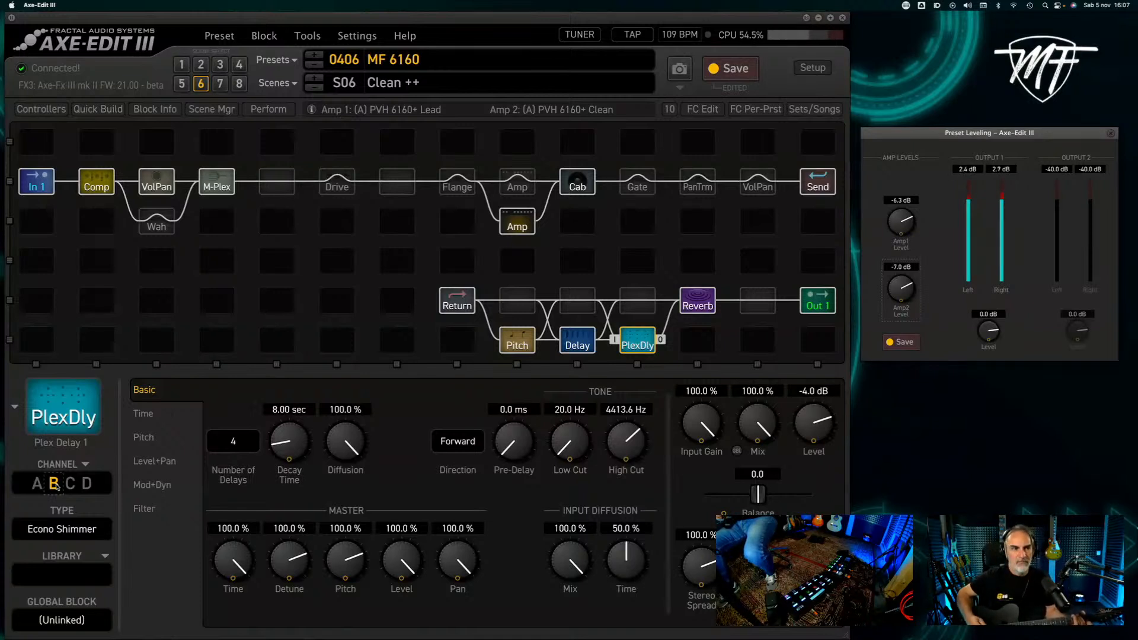
- Review the Pitch 1 and Reverb 1 blocks in the Flange scene, then switch to scene 8, Lead Space
click(219, 83)
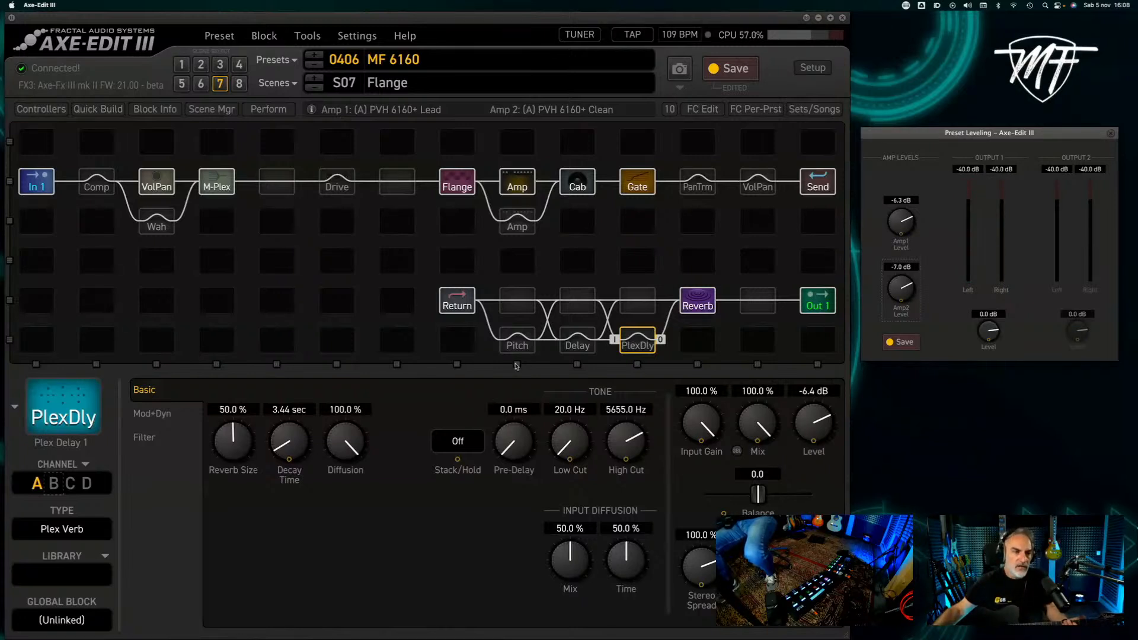
click(517, 341)
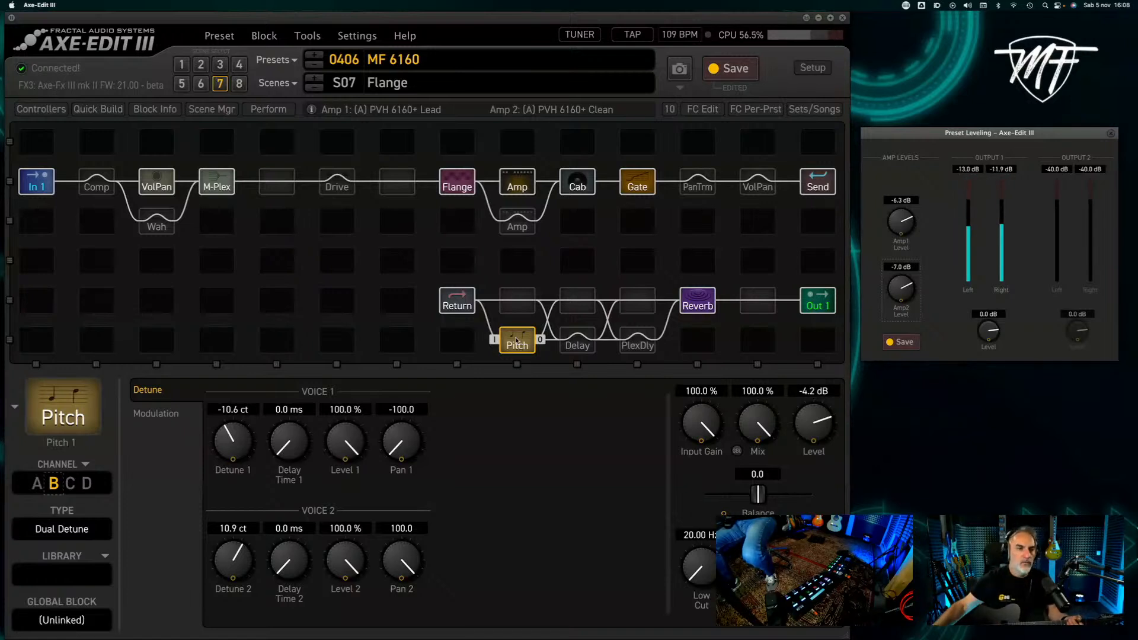
click(706, 305)
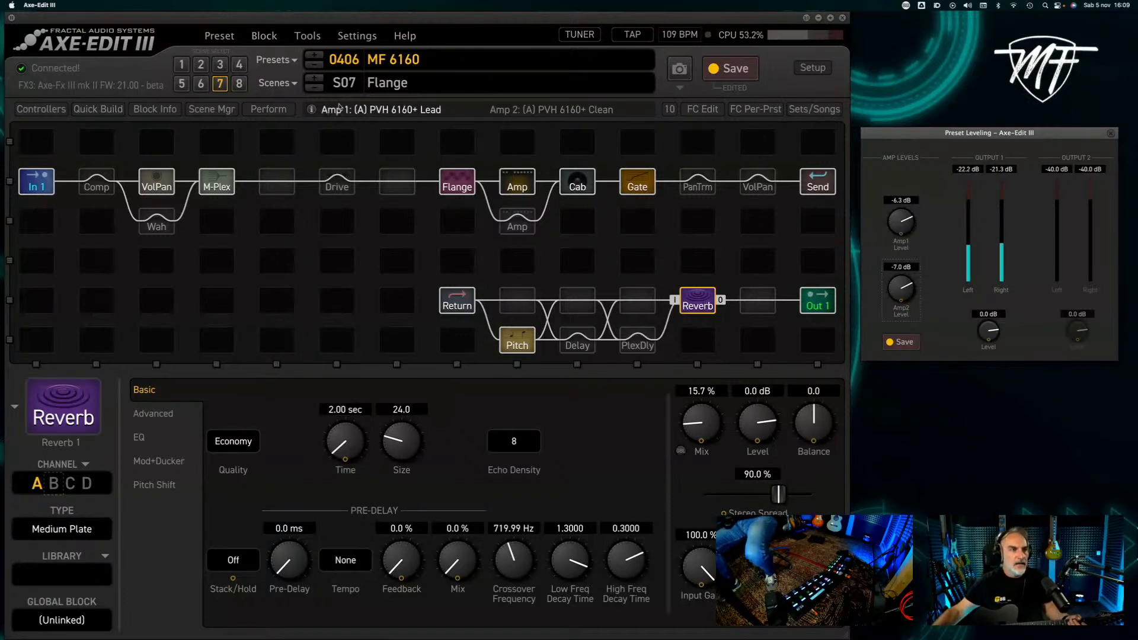
click(239, 85)
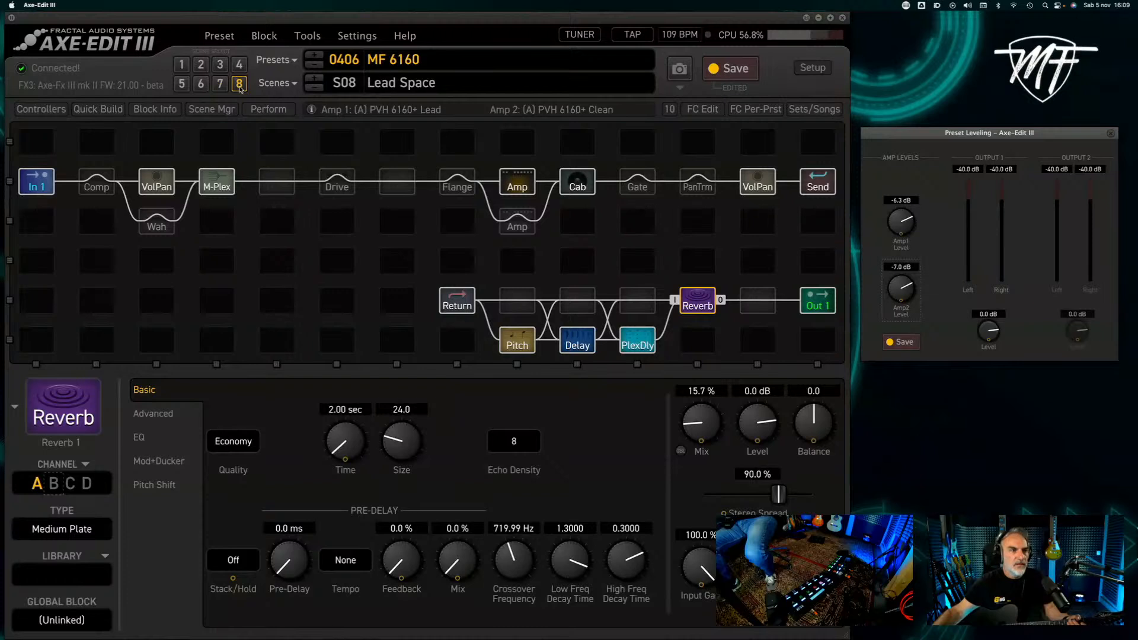
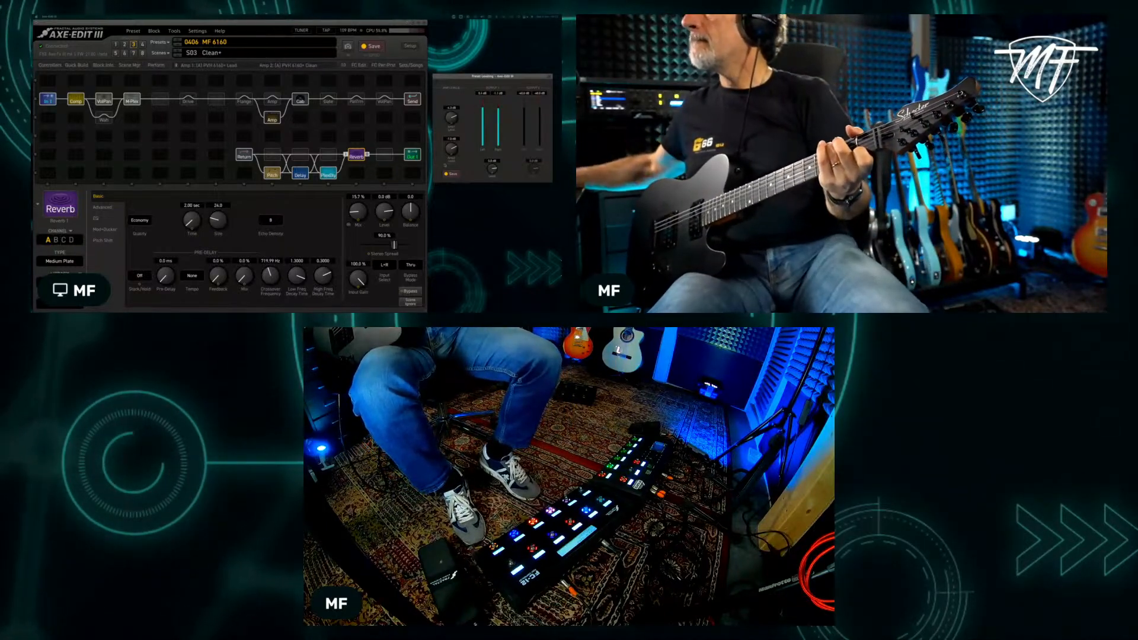
- Switch Plex Delay 1 to channel B, Econo Shimmer, in the Clean+ scene
click(329, 173)
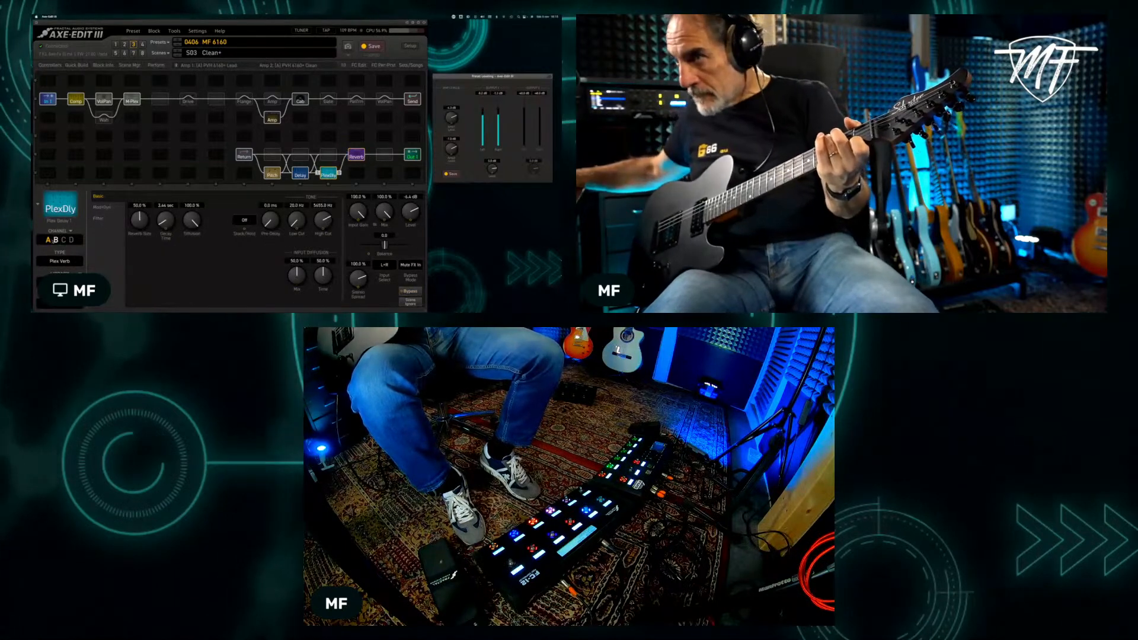
click(56, 240)
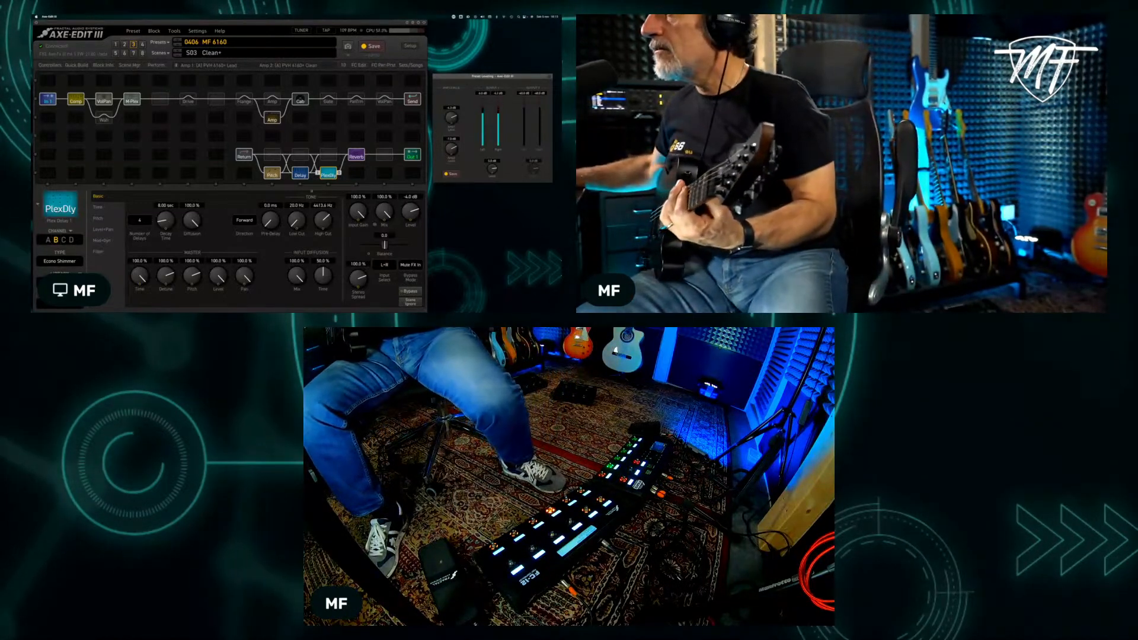
- Insert a Looper block in the grid position between Reverb and Out 1
click(385, 156)
right_click(385, 156)
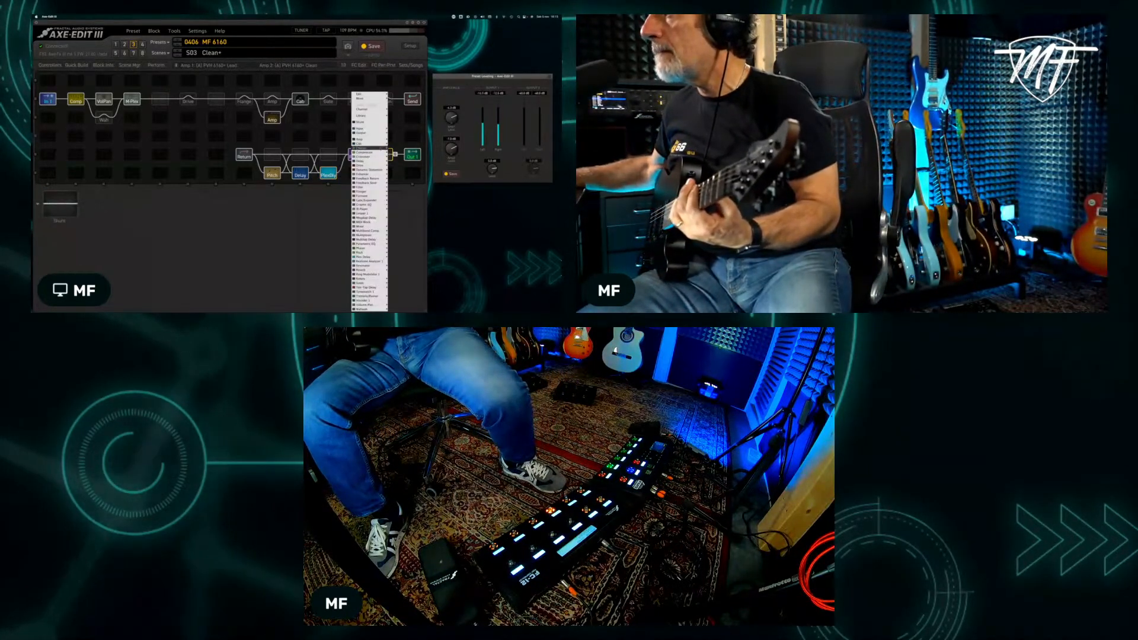
mouse_move(374, 234)
click(377, 213)
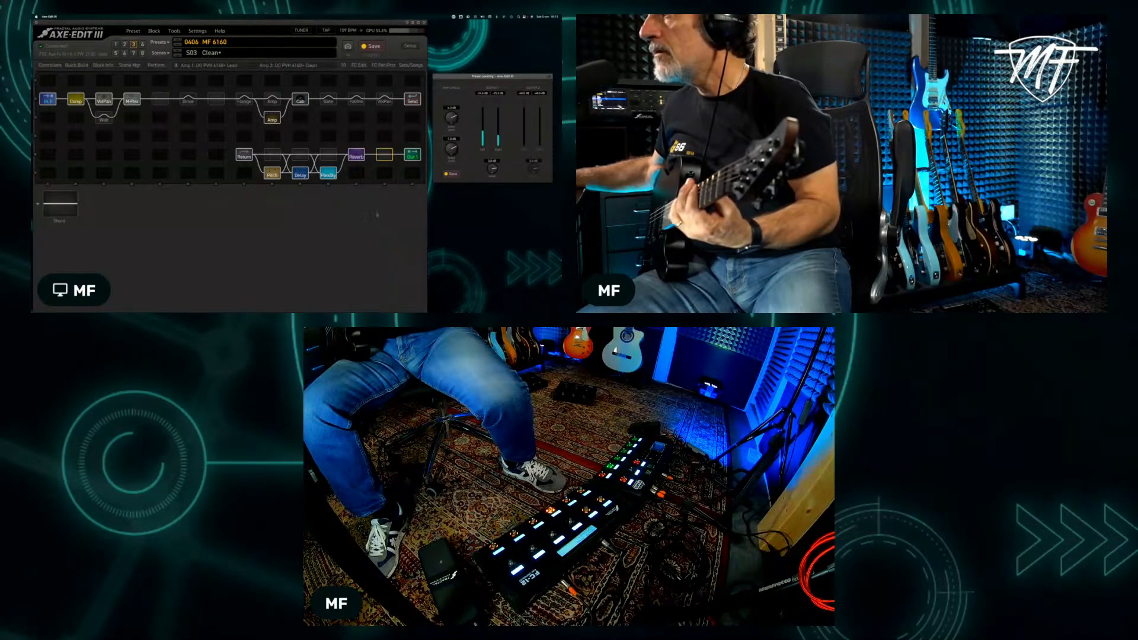